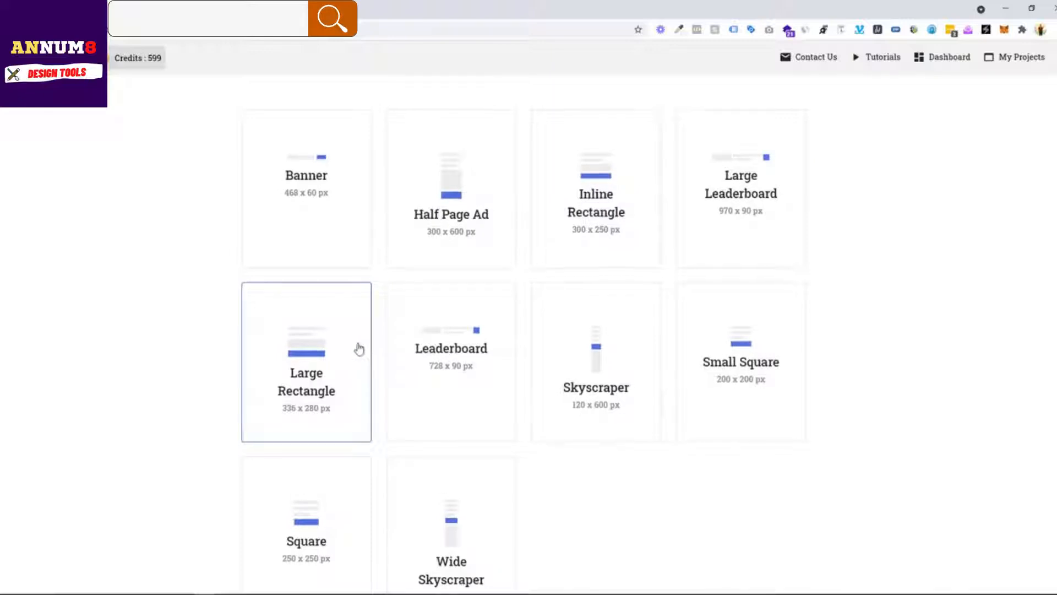
Start a new 468 x 60 px Banner design and proceed to the editor without uploading a logo
{"action": "scroll", "coordinate": [359, 349], "scroll_direction": "down", "scroll_amount": 1}
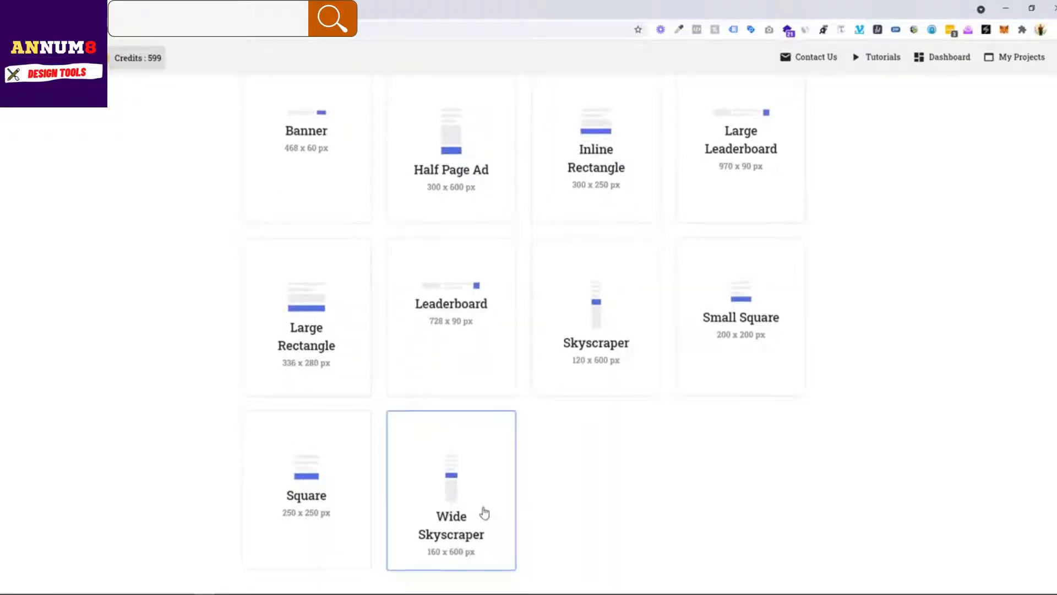
{"action": "scroll", "coordinate": [633, 453], "scroll_direction": "up", "scroll_amount": 3}
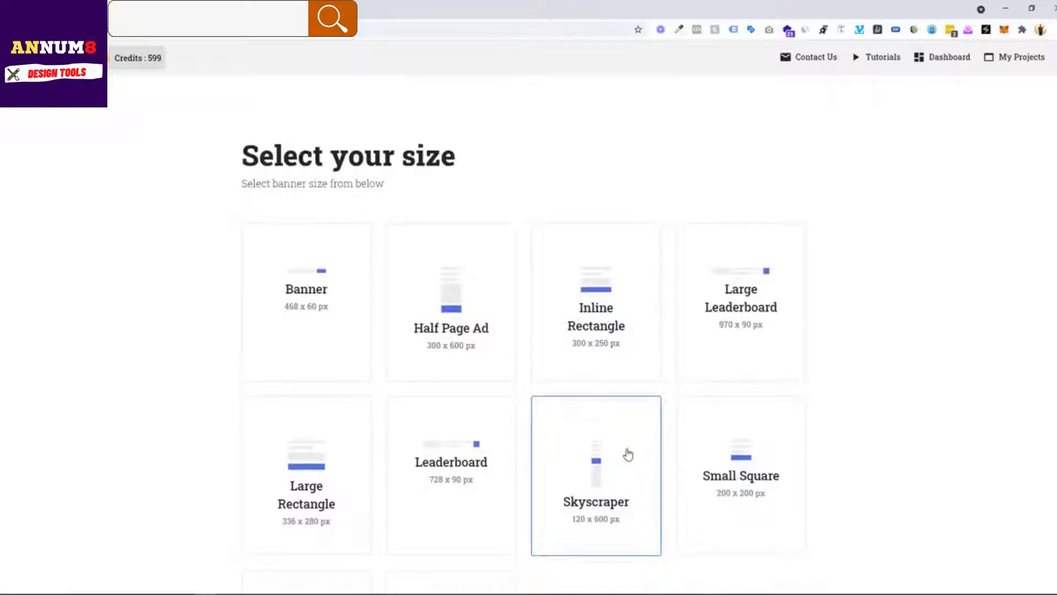
{"action": "left_click", "coordinate": [324, 345]}
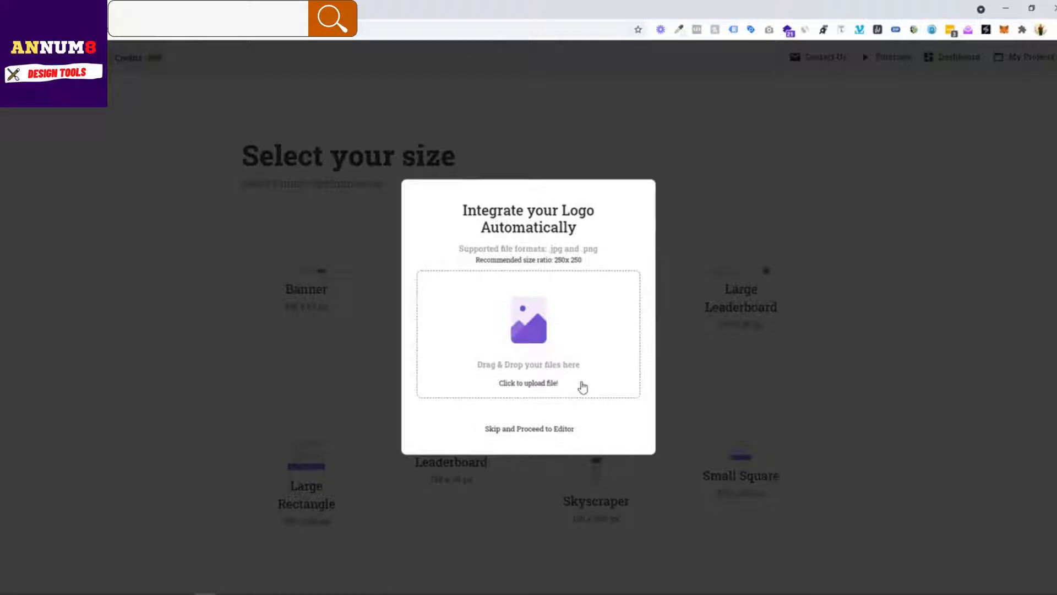
{"action": "left_click", "coordinate": [549, 436]}
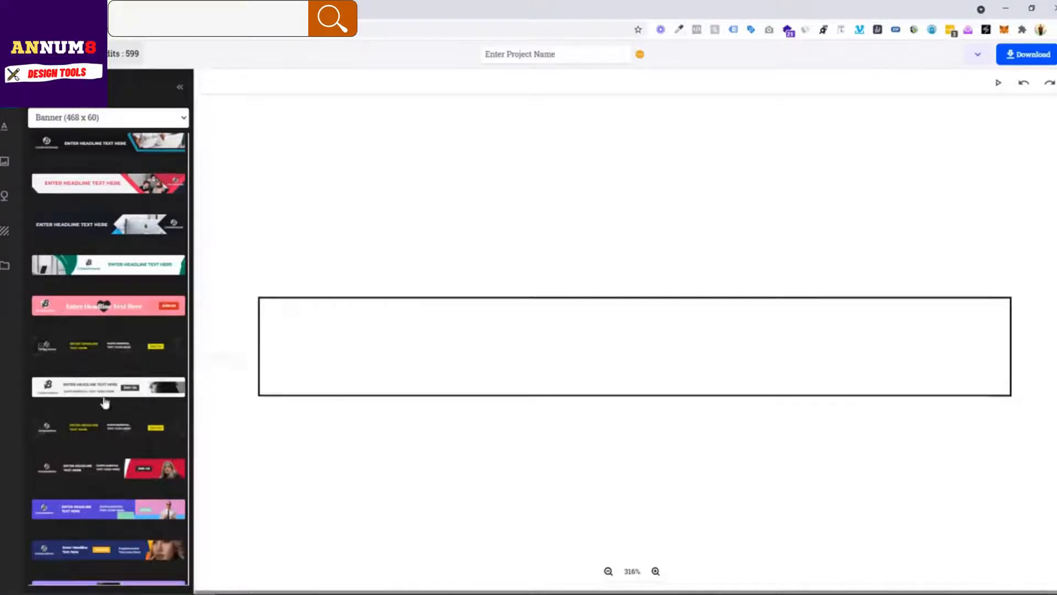
Load the pink yoga class banner template onto the canvas and preview its animation
{"action": "scroll", "coordinate": [125, 336], "scroll_direction": "down", "scroll_amount": 3}
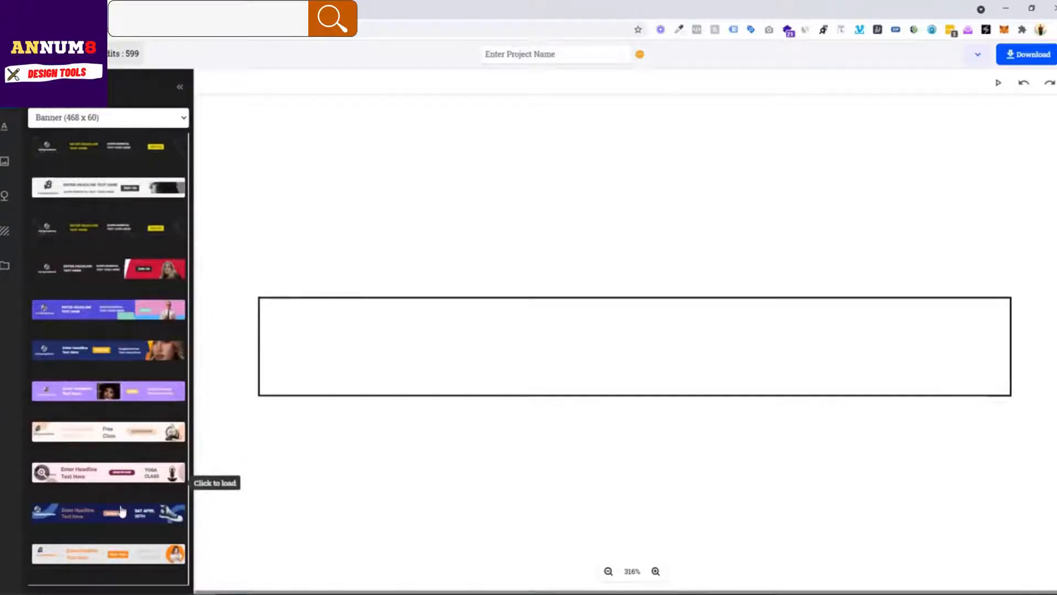
{"action": "left_click", "coordinate": [123, 472]}
{"action": "left_click", "coordinate": [483, 395]}
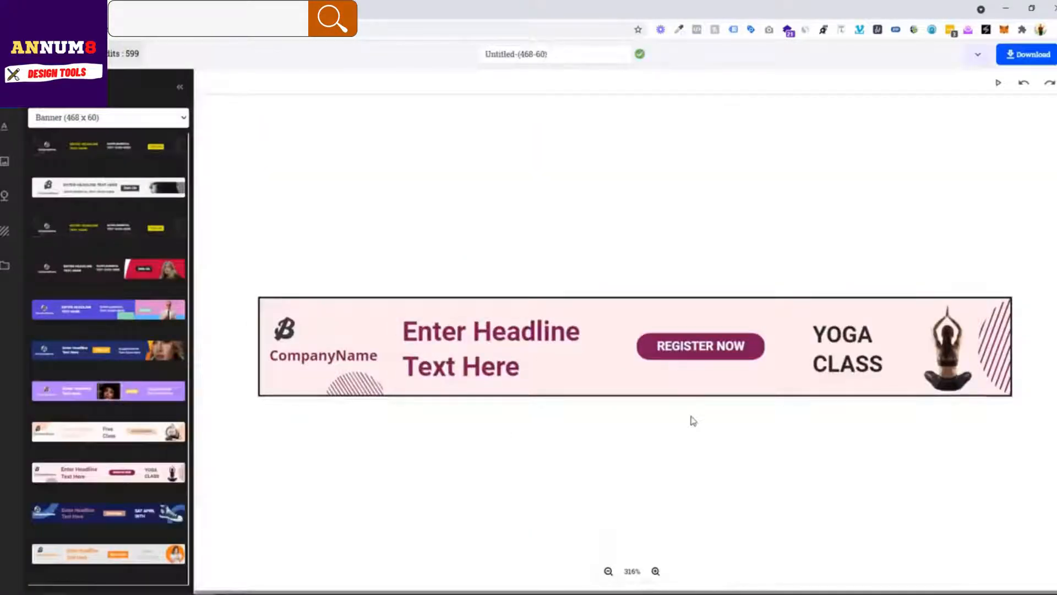
{"action": "left_click", "coordinate": [1001, 81]}
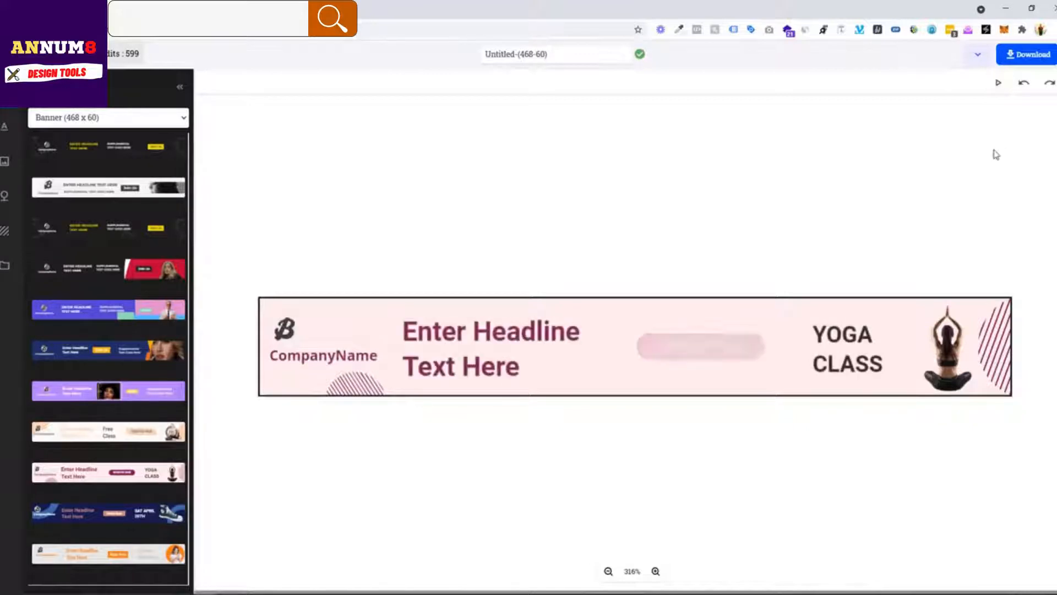
Replace the company name text under the logo with "ABC Salon"
{"action": "left_click", "coordinate": [285, 329]}
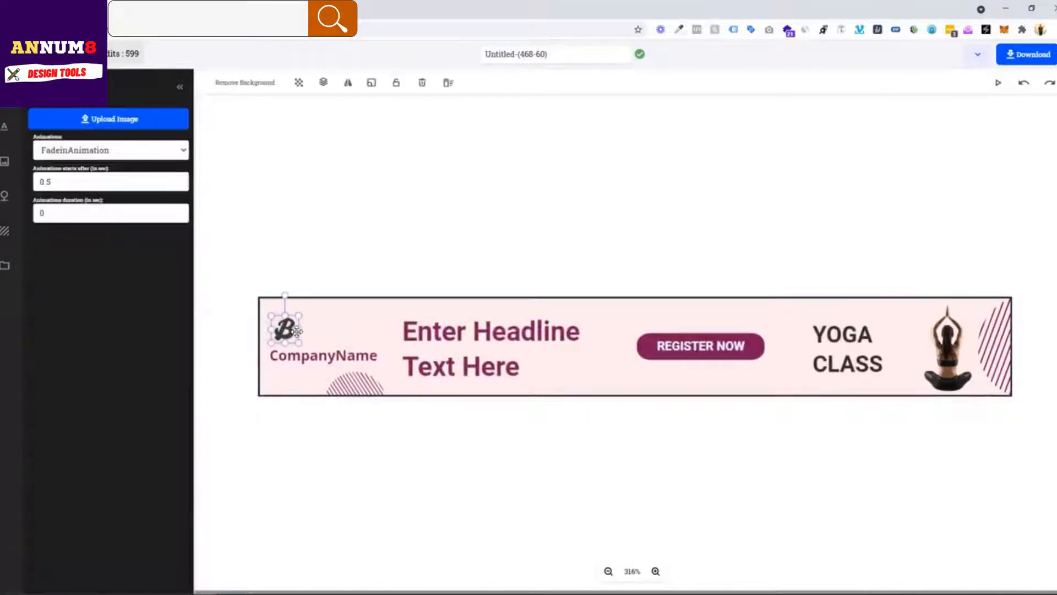
{"action": "double_click", "coordinate": [314, 354]}
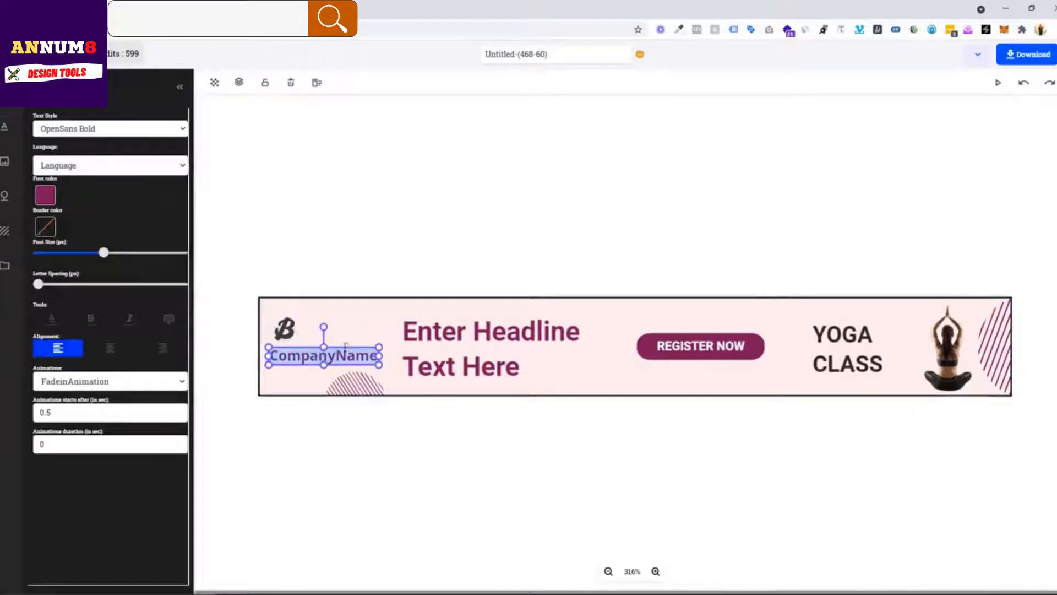
{"action": "type", "text": "ABC Salo"}
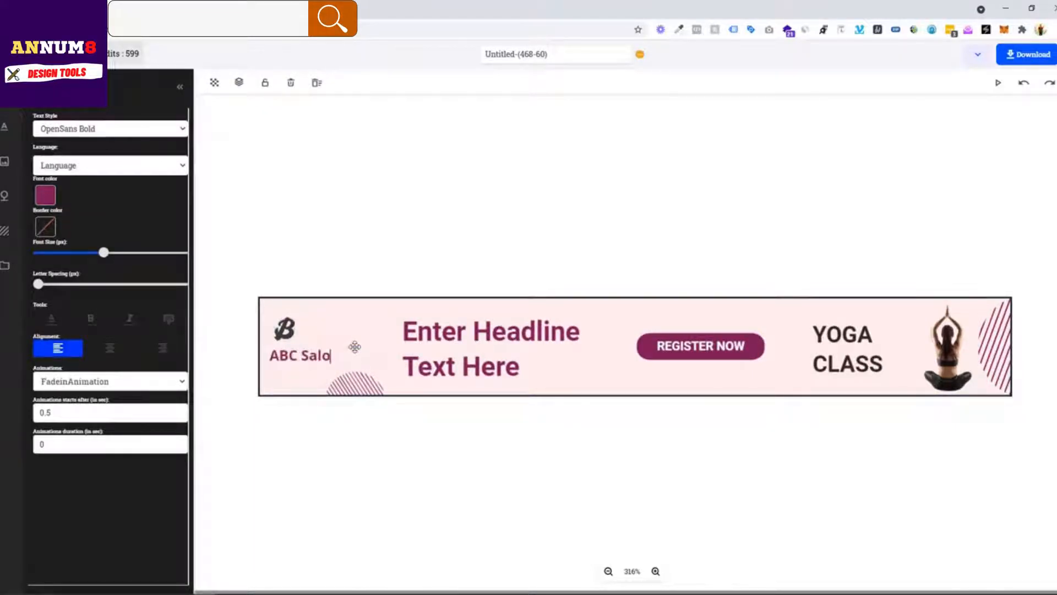
{"action": "type", "text": "n"}
{"action": "left_click", "coordinate": [411, 217]}
Replace the headline placeholder with "Hair Cut At 50% Off (Limited Time)"
{"action": "double_click", "coordinate": [483, 337]}
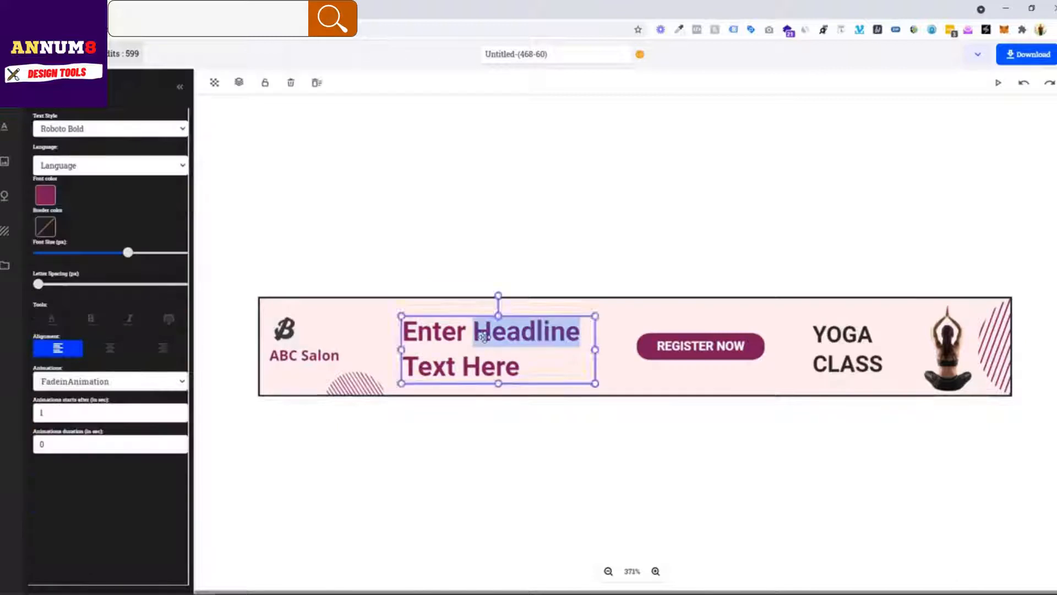
{"action": "triple_click", "coordinate": [482, 337]}
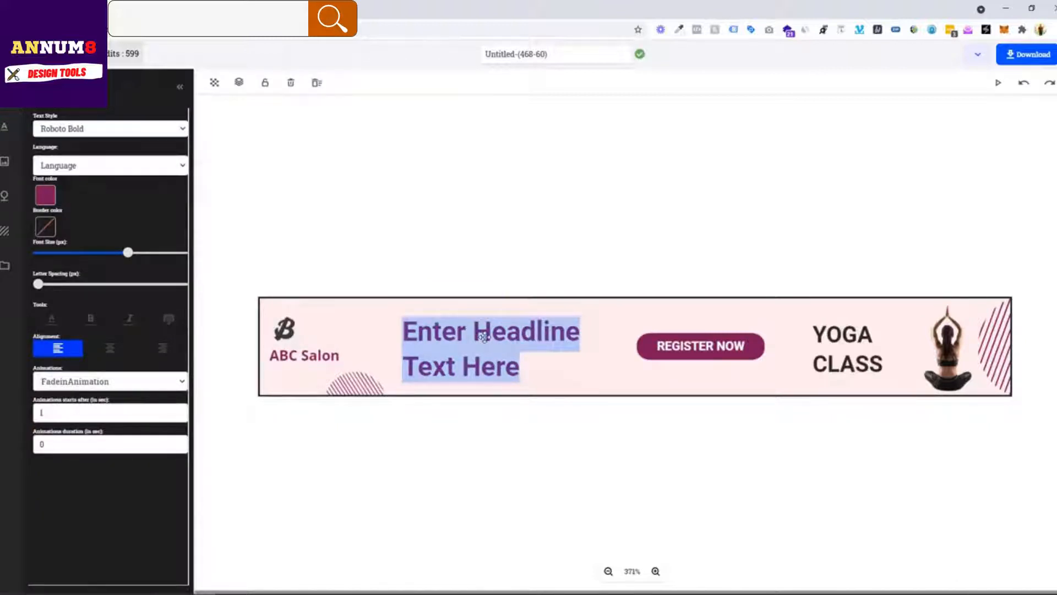
{"action": "type", "text": "Hair Cut At 50%"}
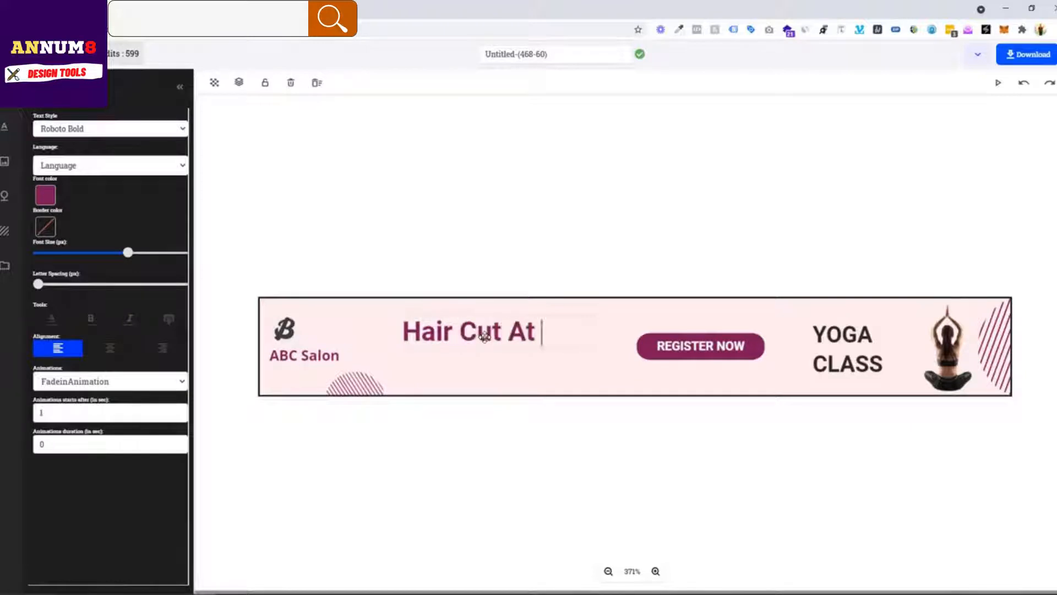
{"action": "key", "text": "Return"}
{"action": "type", "text": "Off"}
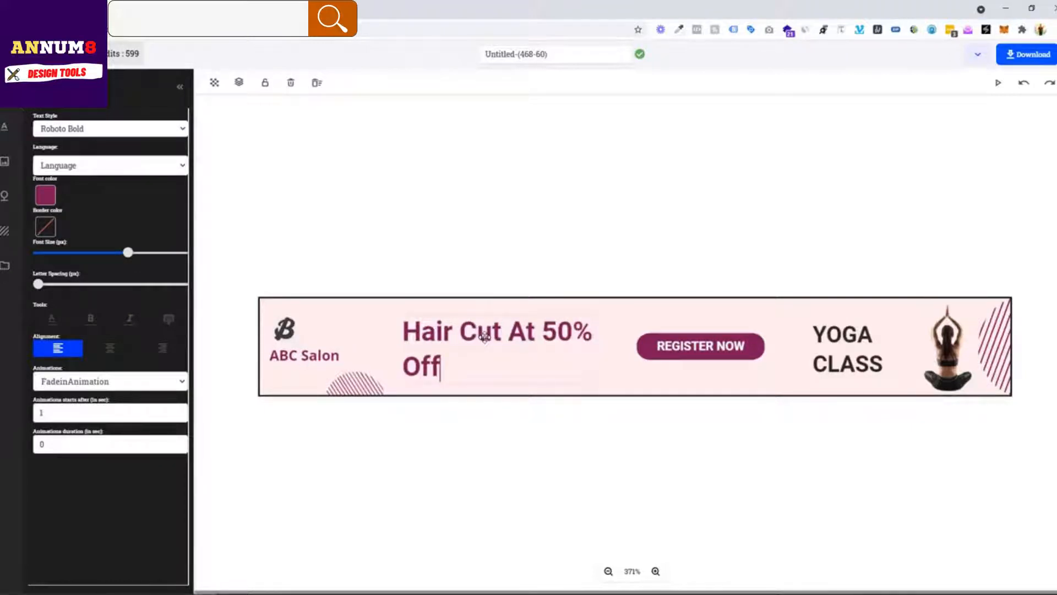
{"action": "type", "text": " (Limited "}
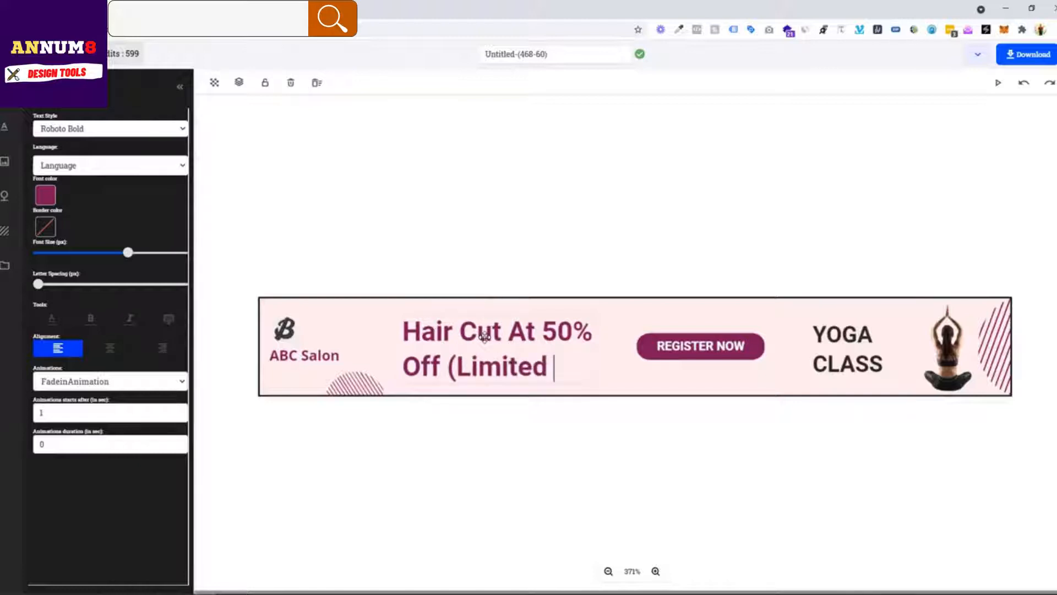
{"action": "type", "text": "Time)"}
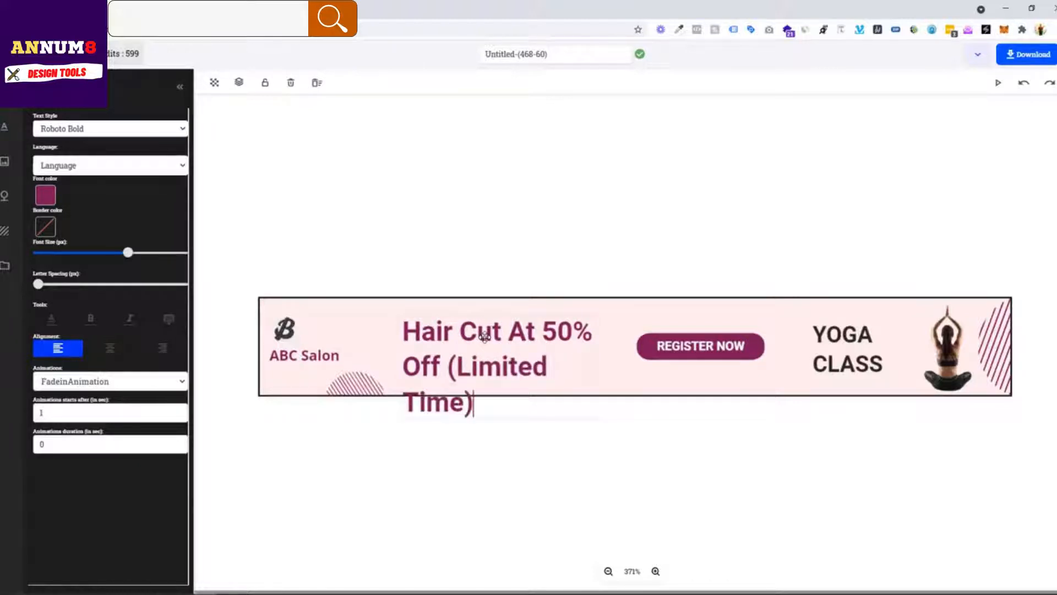
Reduce the headline's font size so the whole text fits on two lines inside the banner
{"action": "key", "text": "ctrl+a"}
{"action": "left_click_drag", "start_coordinate": [129, 257], "coordinate": [114, 259]}
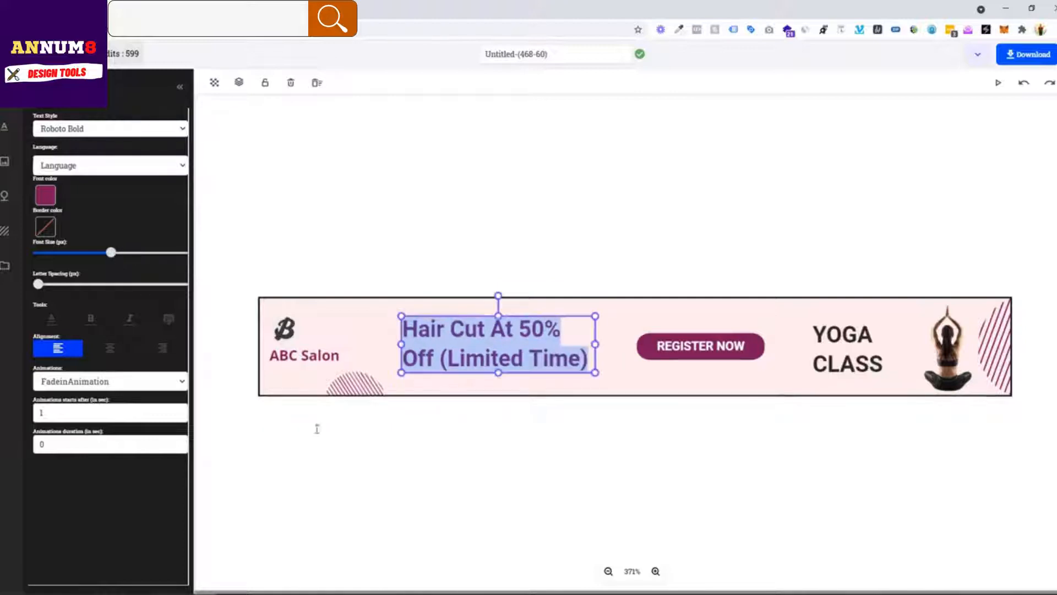
{"action": "left_click", "coordinate": [319, 429]}
Change the headline's font to Arimo Bold Italic and turn on bold for it
{"action": "left_click", "coordinate": [447, 347]}
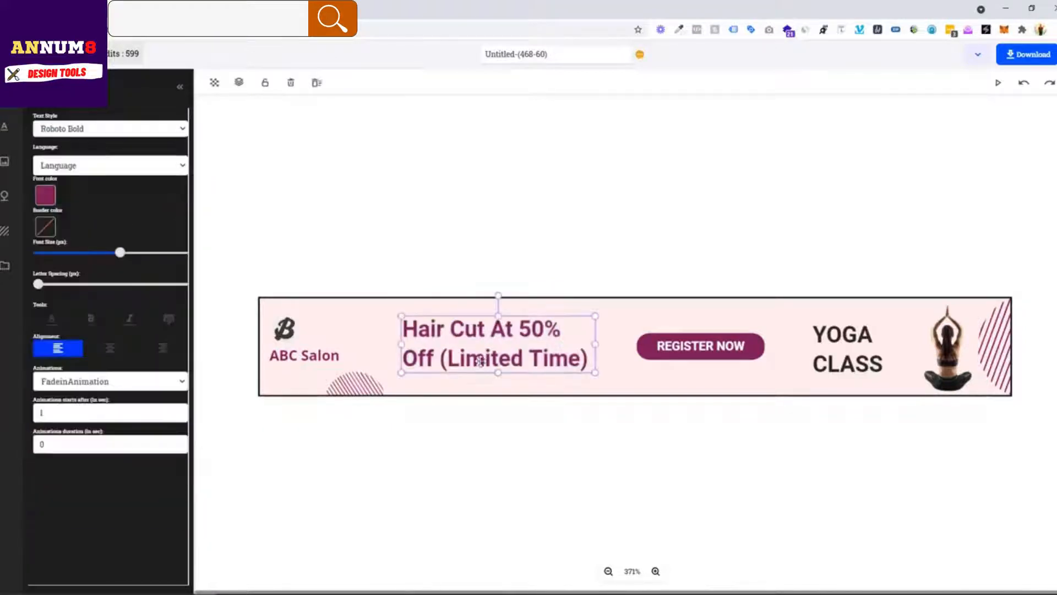
{"action": "left_click", "coordinate": [112, 131]}
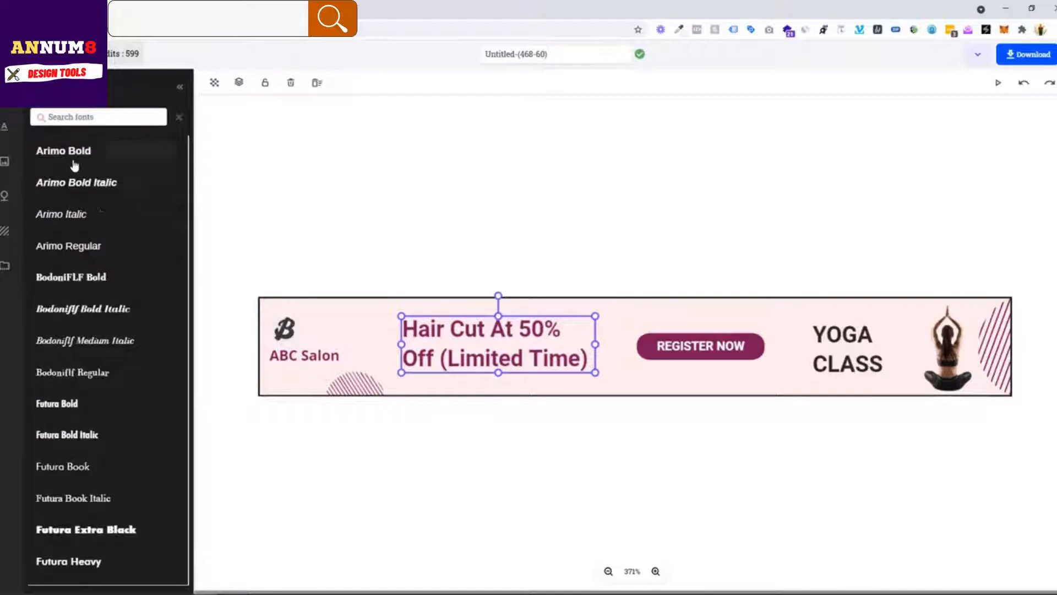
{"action": "left_click", "coordinate": [77, 185]}
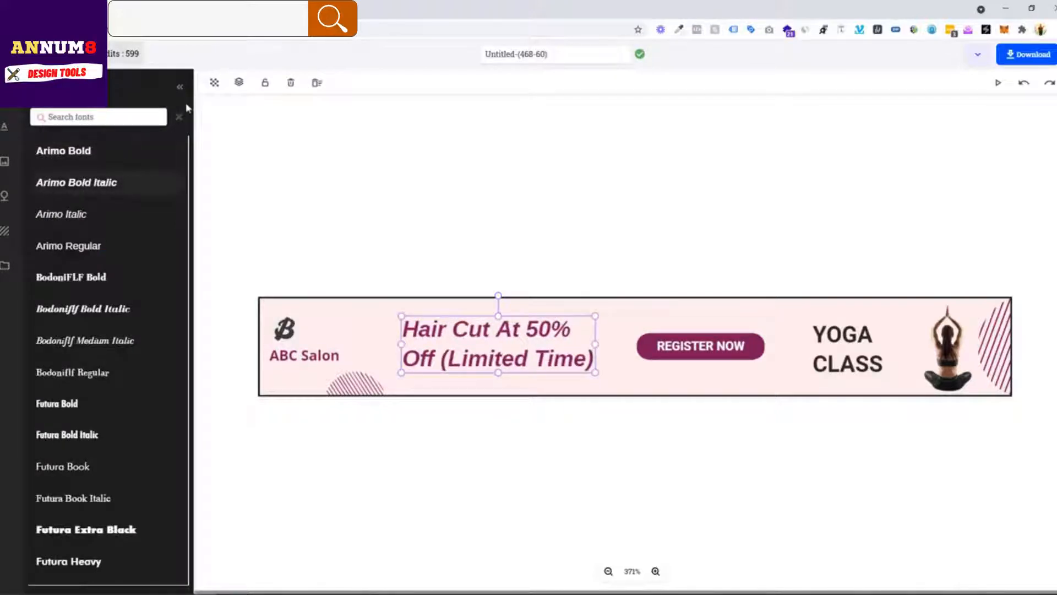
{"action": "left_click", "coordinate": [179, 117]}
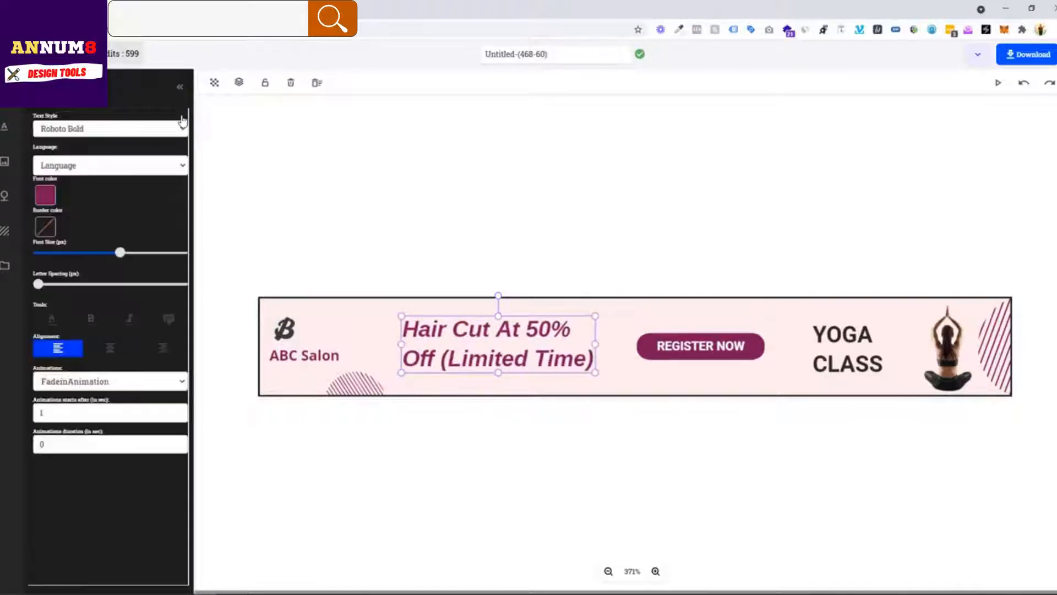
{"action": "left_click", "coordinate": [90, 318]}
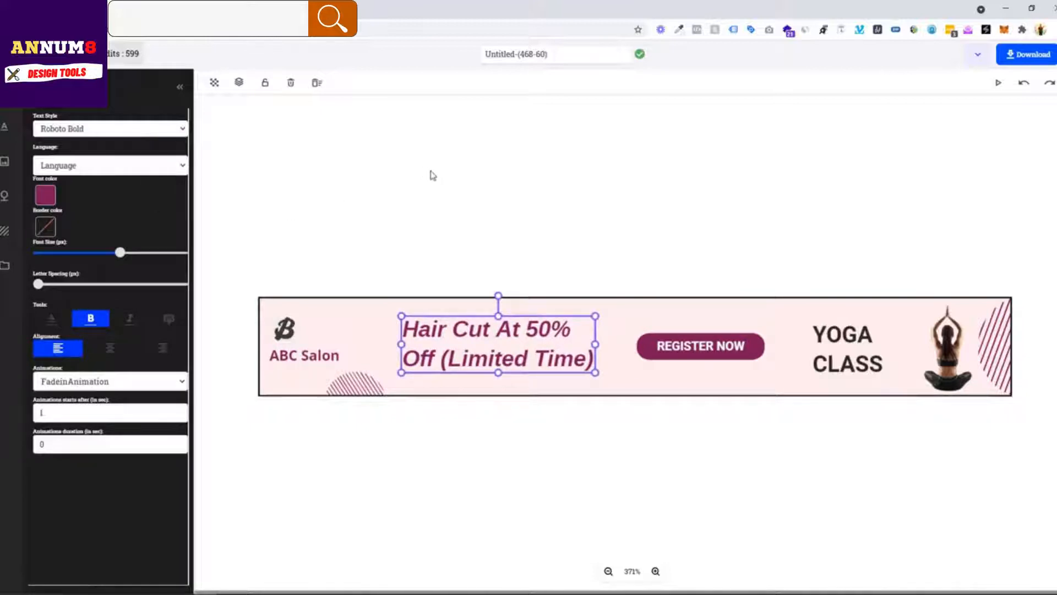
{"action": "left_click", "coordinate": [433, 175]}
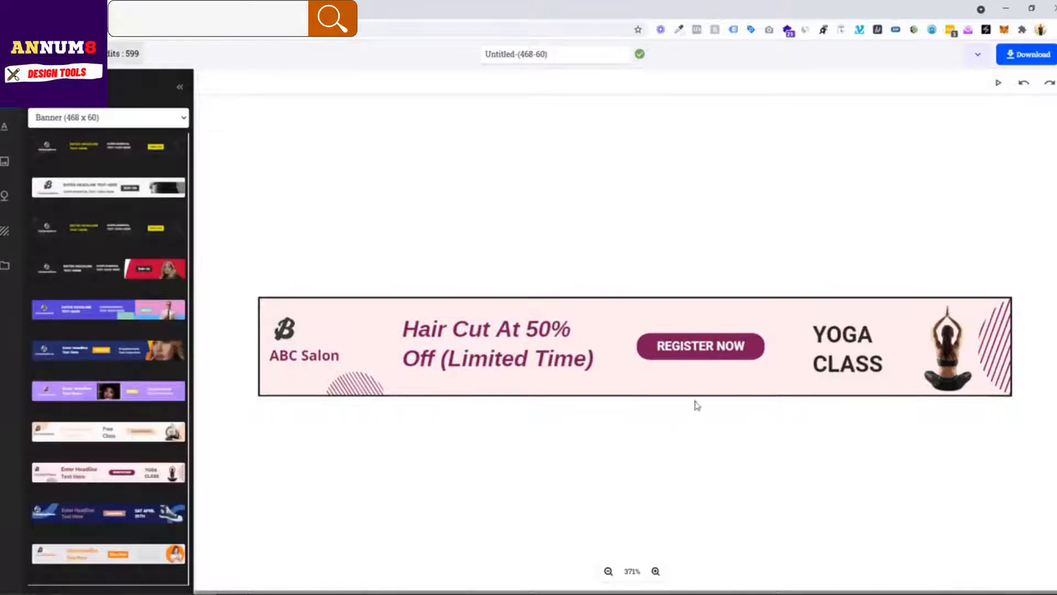
Change the "REGISTER NOW" call-to-action text to "CALL US TODAY"
{"action": "left_click", "coordinate": [700, 347]}
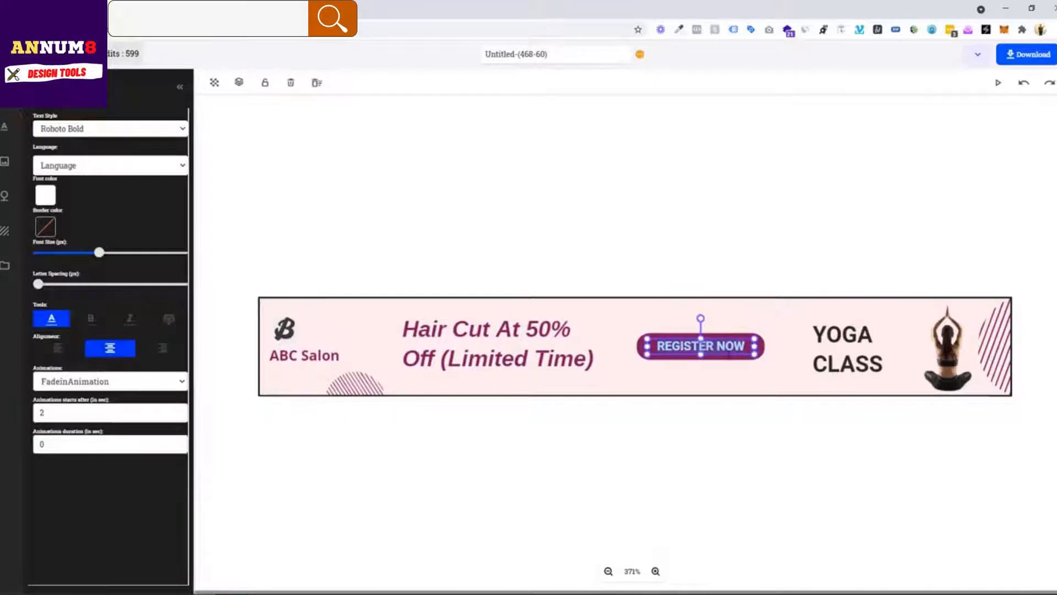
{"action": "type", "text": "CALL US TODAY"}
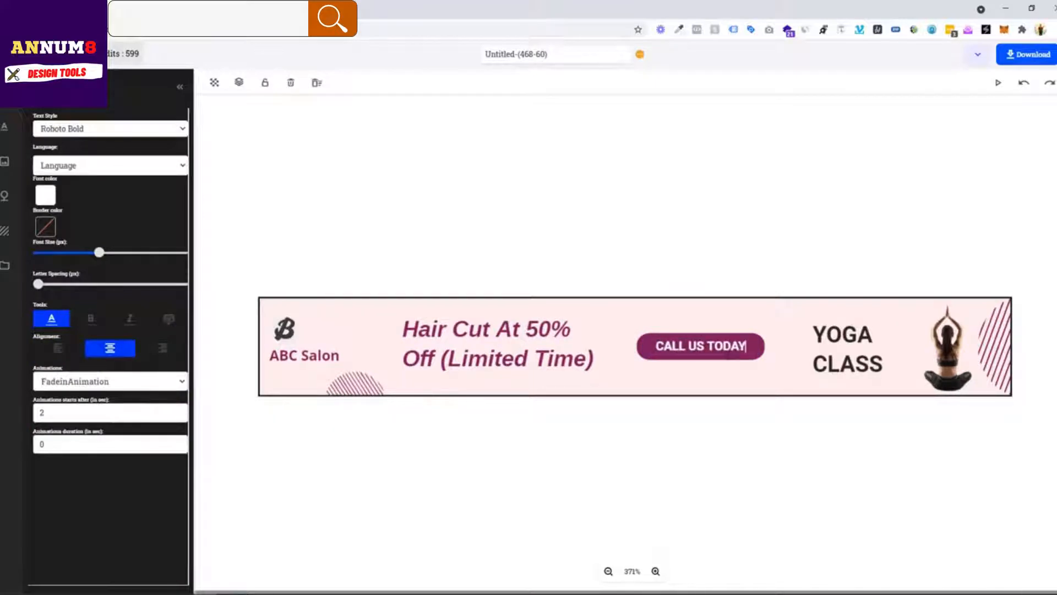
{"action": "left_click", "coordinate": [755, 422]}
Replace the "YOGA CLASS" text with "Near XYZ Street" and widen its text box so it wraps onto two lines
{"action": "left_click", "coordinate": [869, 364]}
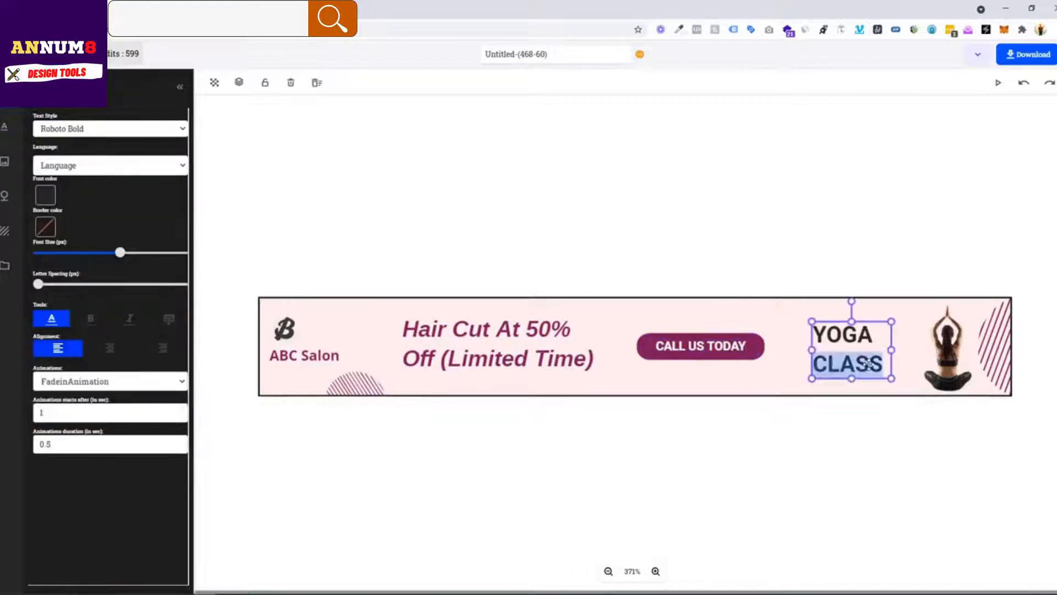
{"action": "double_click", "coordinate": [869, 364]}
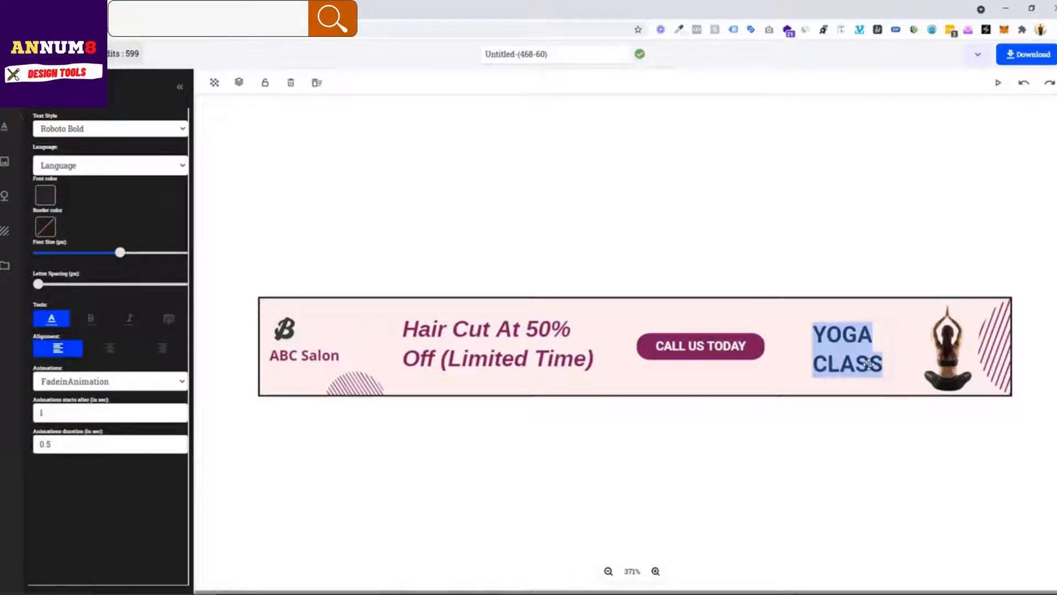
{"action": "type", "text": "Near X"}
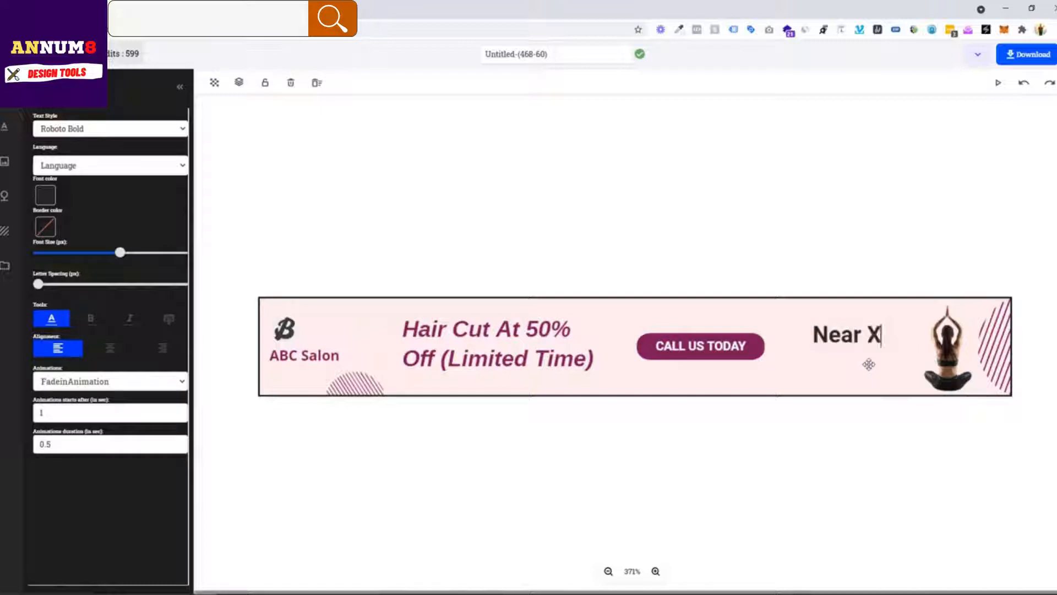
{"action": "type", "text": "YZ Street"}
{"action": "left_click_drag", "start_coordinate": [810, 366], "coordinate": [779, 365]}
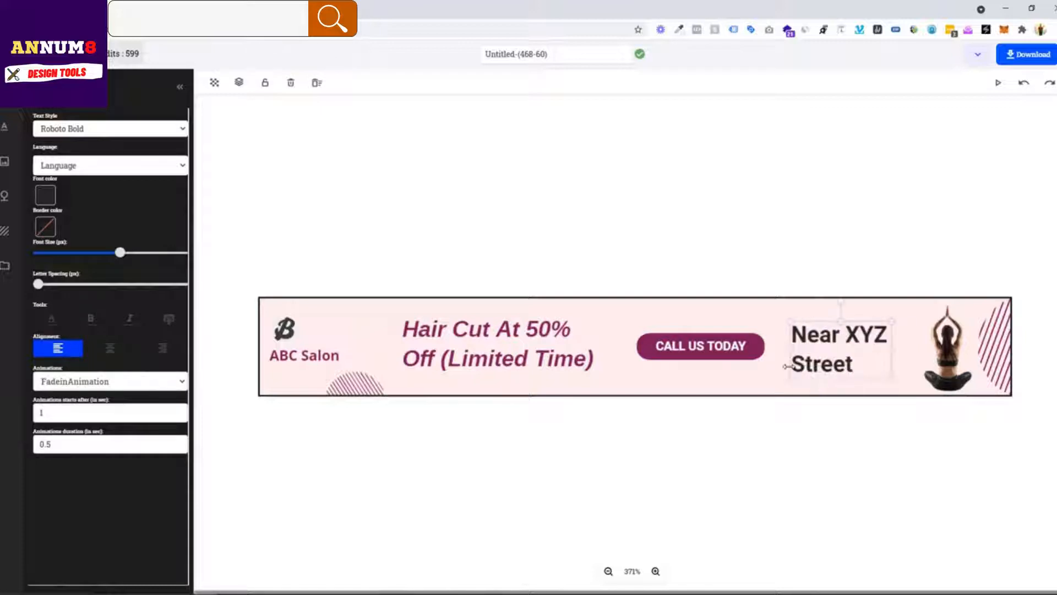
Shrink the street text to a single line and stack it closely beneath the slightly raised call-to-action button
{"action": "left_click_drag", "start_coordinate": [843, 335], "coordinate": [884, 353]}
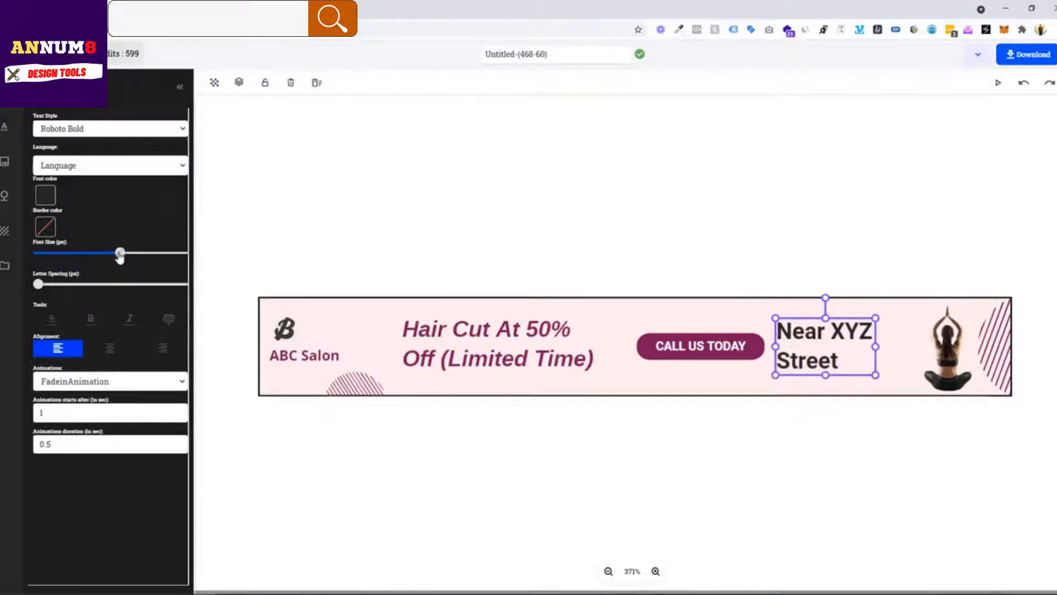
{"action": "left_click_drag", "start_coordinate": [120, 254], "coordinate": [82, 262]}
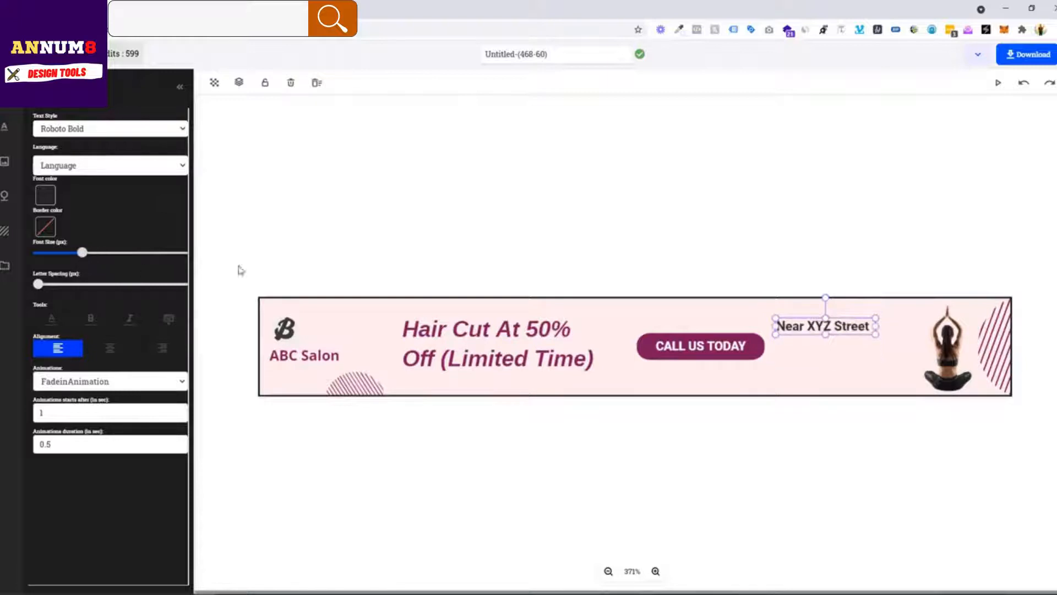
{"action": "left_click_drag", "start_coordinate": [799, 325], "coordinate": [672, 376]}
{"action": "left_click_drag", "start_coordinate": [707, 337], "coordinate": [707, 332]}
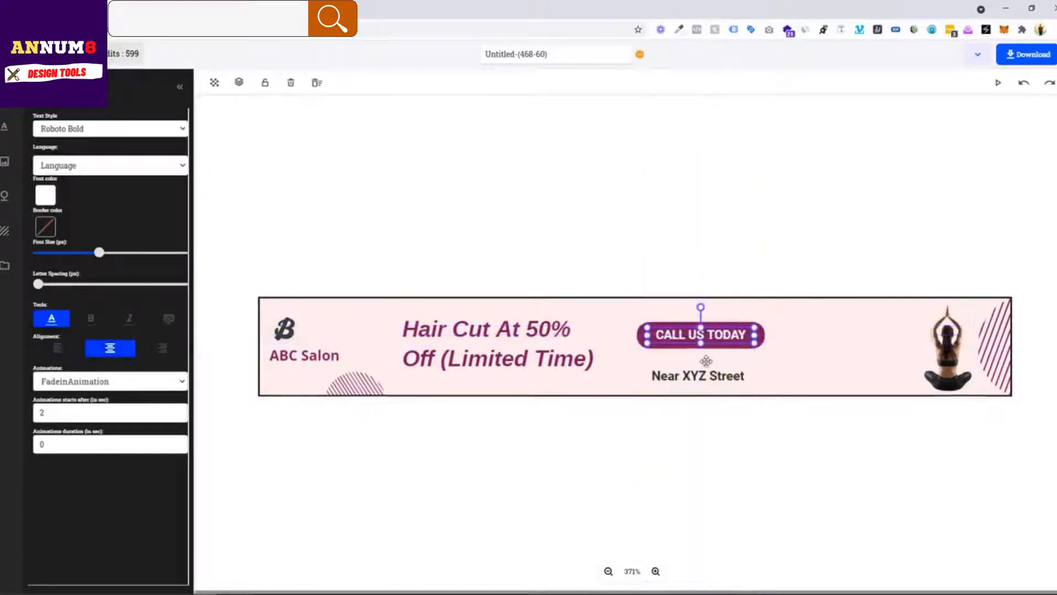
{"action": "left_click_drag", "start_coordinate": [703, 374], "coordinate": [705, 361]}
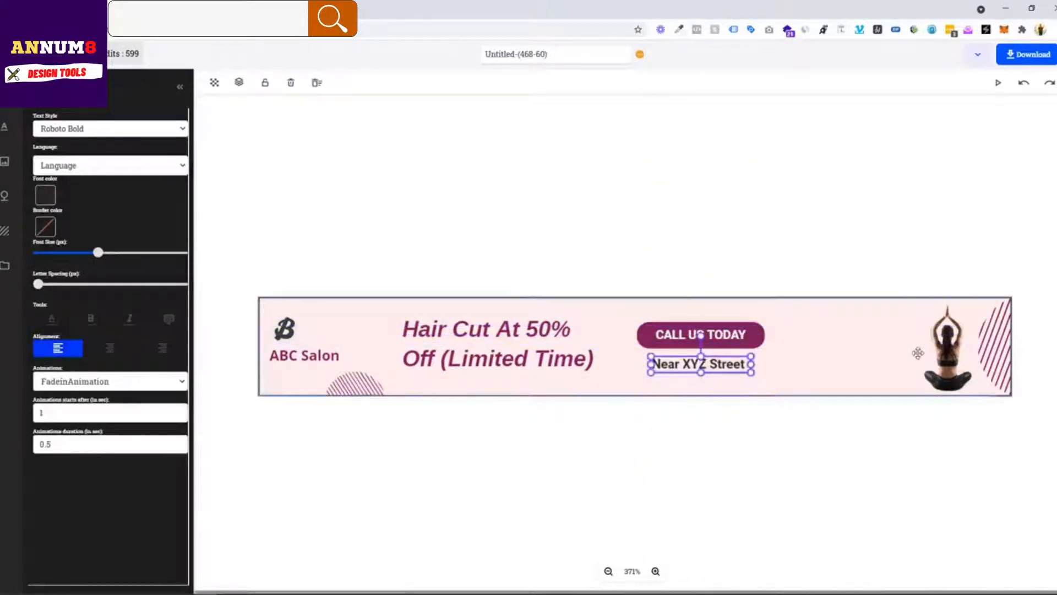
Delete the image of the woman in the yoga pose from the banner
{"action": "left_click", "coordinate": [938, 350]}
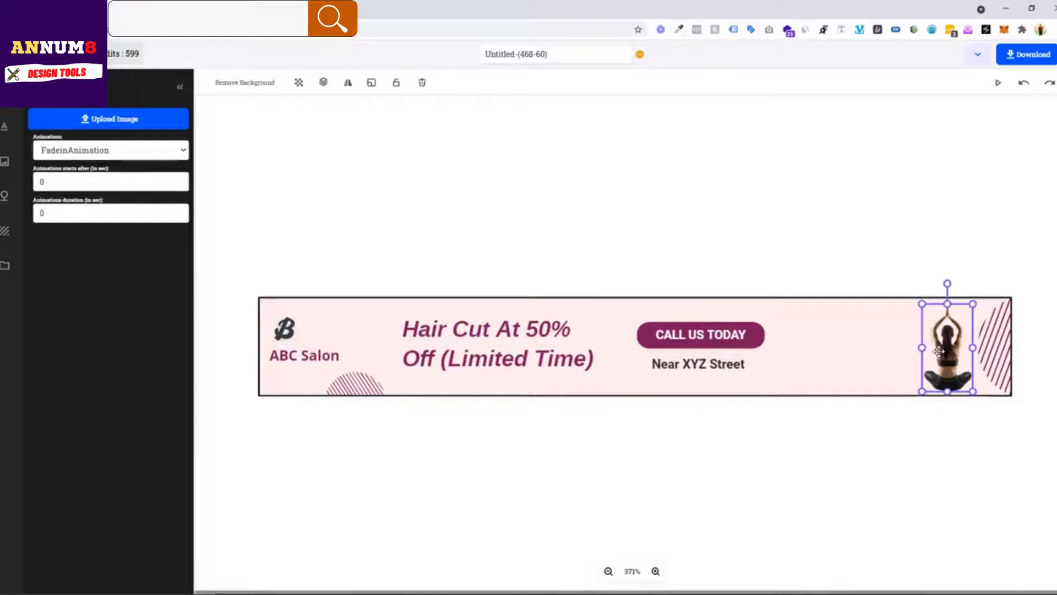
{"action": "key", "text": "Delete"}
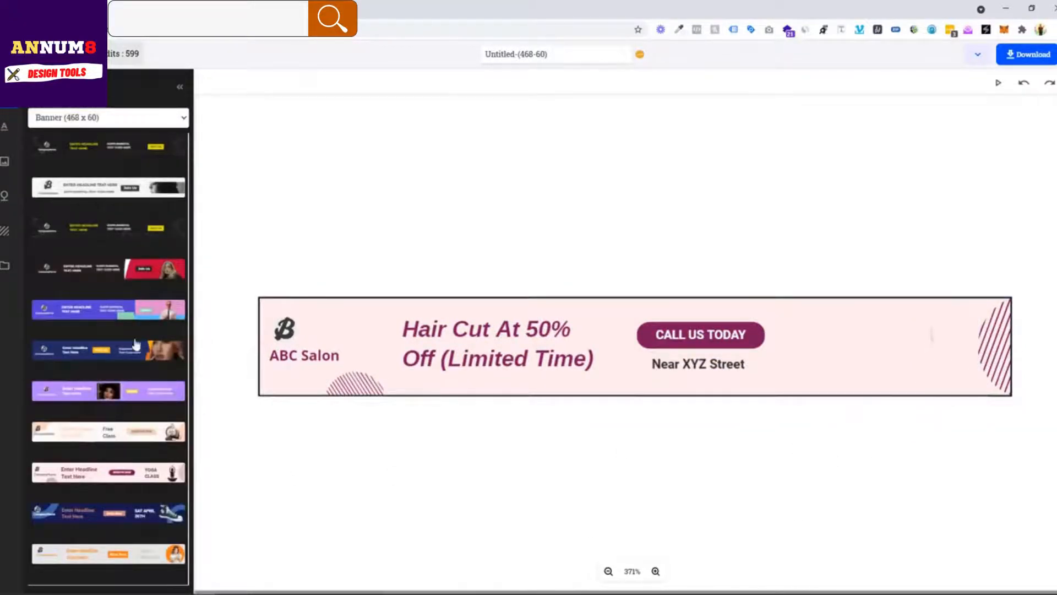
Add a body text line to the right of the street text, reading "Call us Here - " followed by the phone number
{"action": "left_click", "coordinate": [6, 126]}
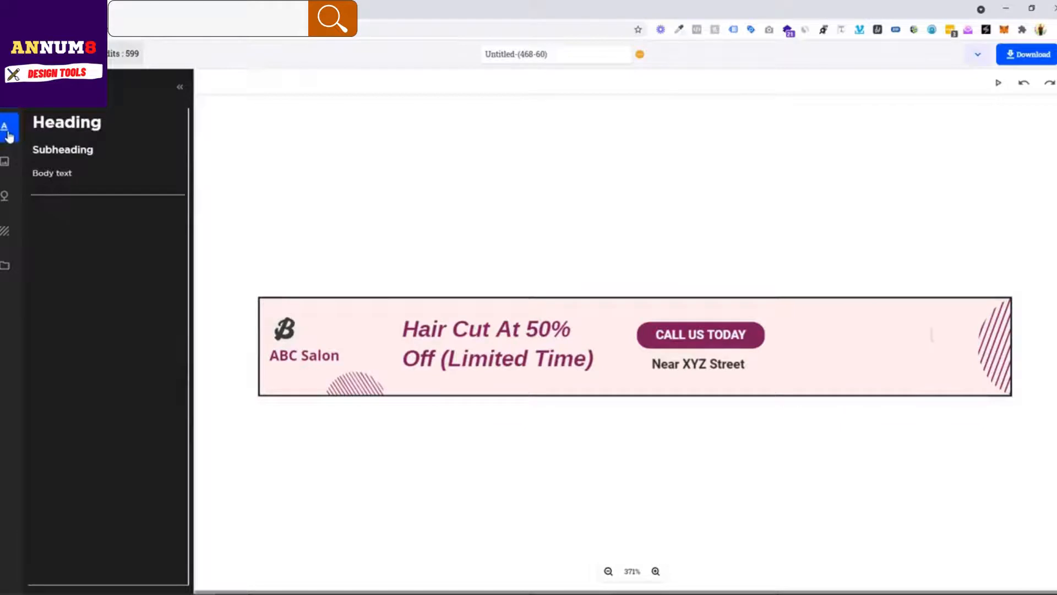
{"action": "left_click", "coordinate": [59, 175]}
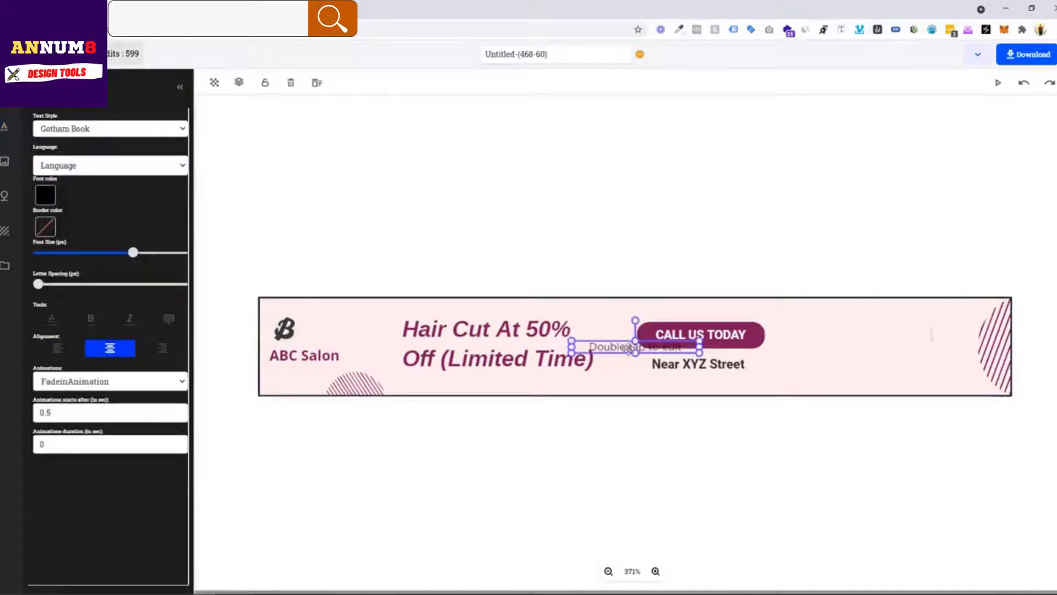
{"action": "left_click_drag", "start_coordinate": [629, 348], "coordinate": [857, 365]}
{"action": "double_click", "coordinate": [857, 365]}
{"action": "type", "text": "a"}
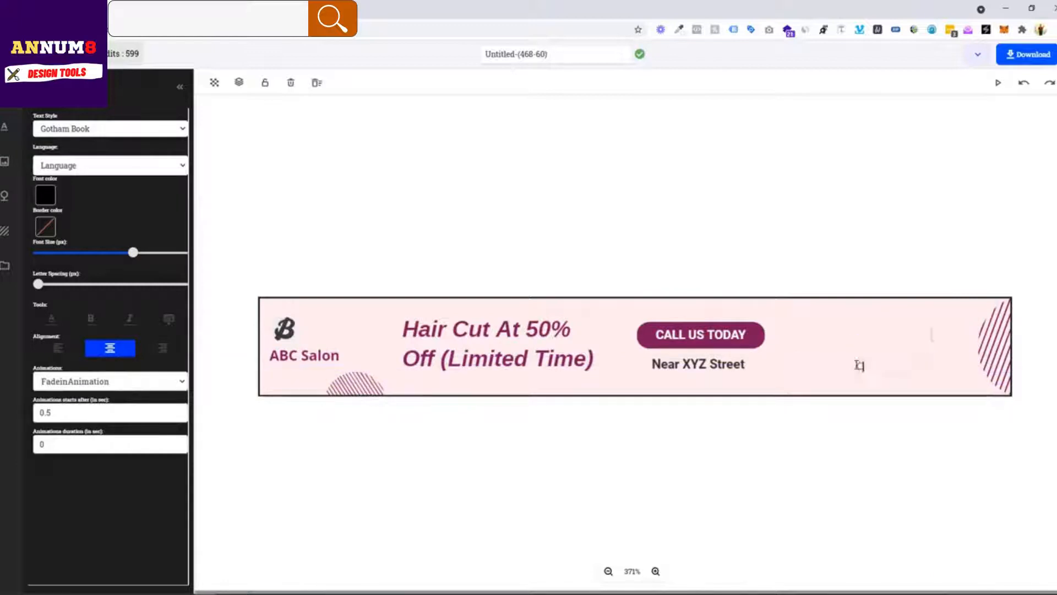
{"action": "type", "text": "all us Here "}
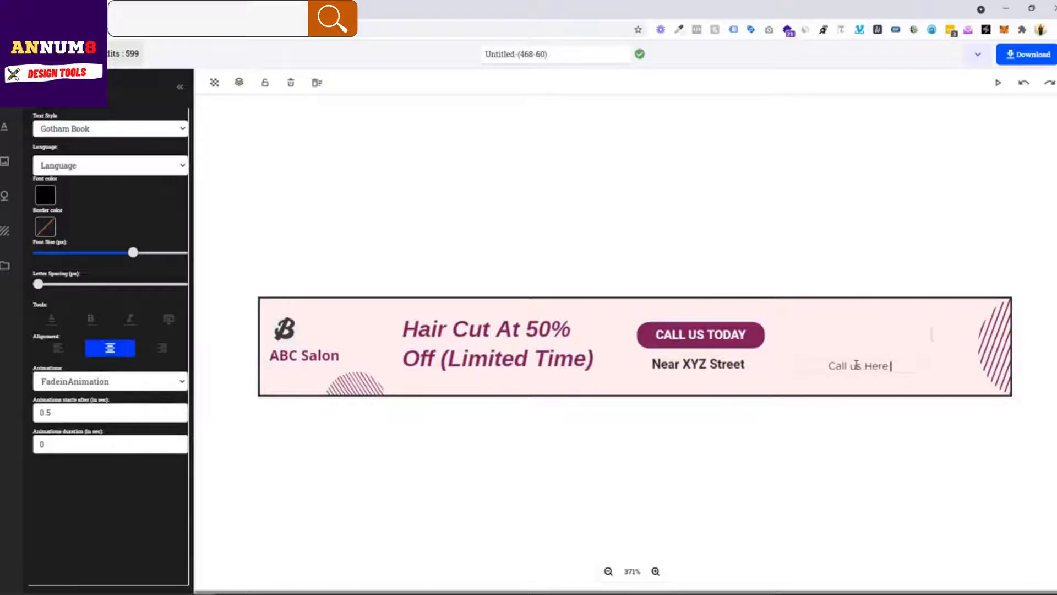
{"action": "type", "text": "- 1234"}
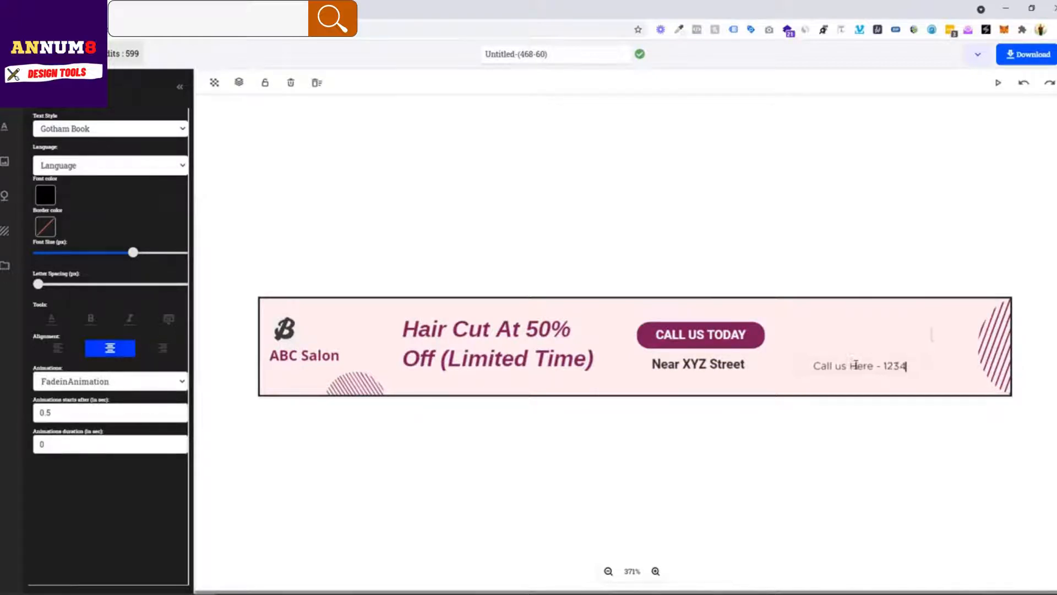
{"action": "type", "text": "56789"}
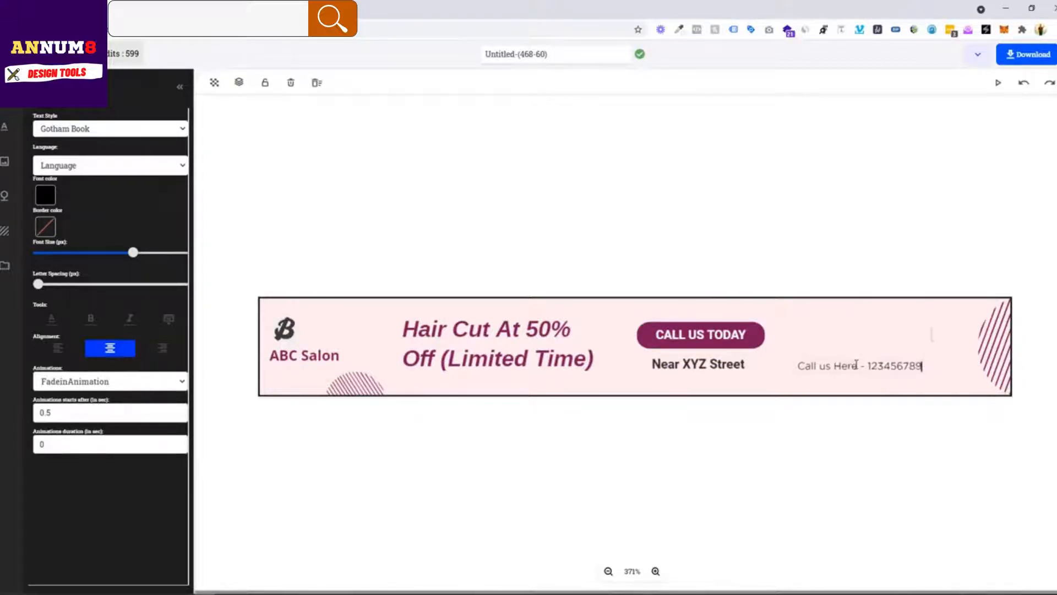
Make the phone line bold and set its font to Arimo Bold
{"action": "key", "text": "ctrl+a"}
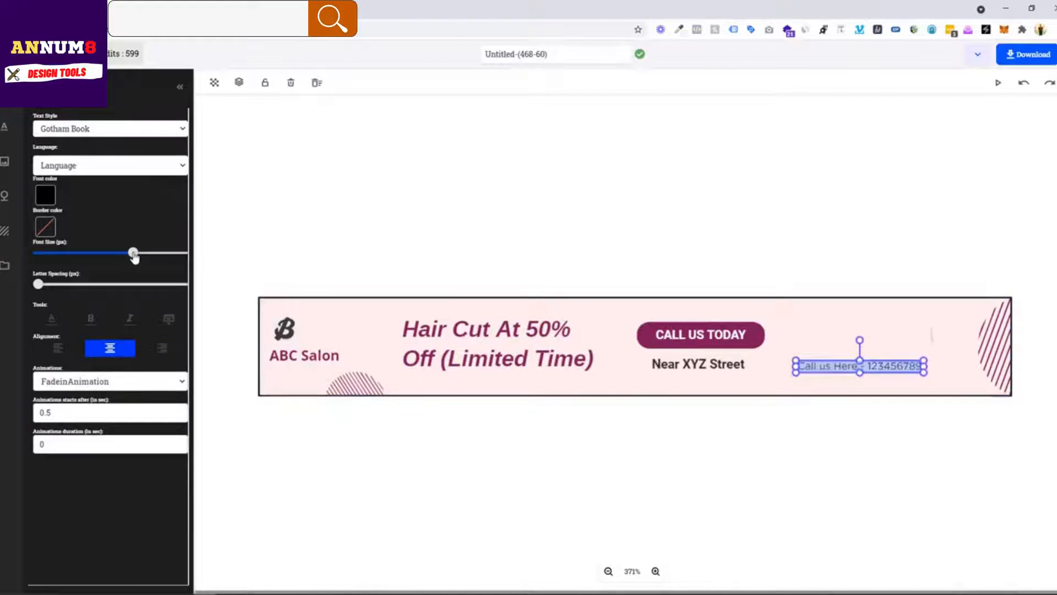
{"action": "mouse_move", "coordinate": [134, 254]}
{"action": "left_mouse_down"}
{"action": "mouse_move", "coordinate": [143, 257]}
{"action": "mouse_move", "coordinate": [135, 258]}
{"action": "left_mouse_up"}
{"action": "left_click", "coordinate": [100, 323]}
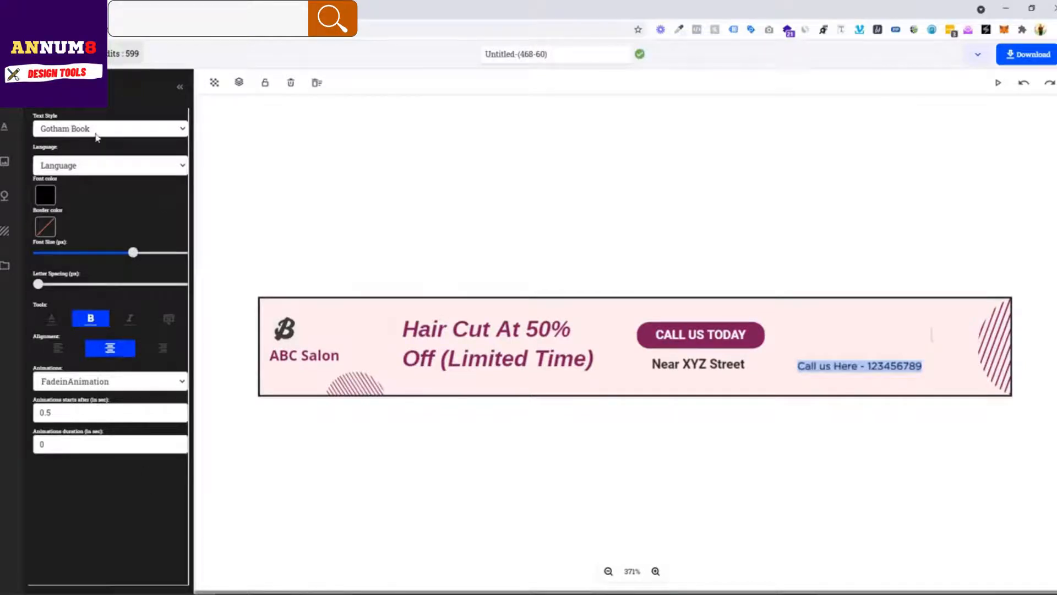
{"action": "left_click", "coordinate": [97, 132]}
{"action": "left_click", "coordinate": [109, 190]}
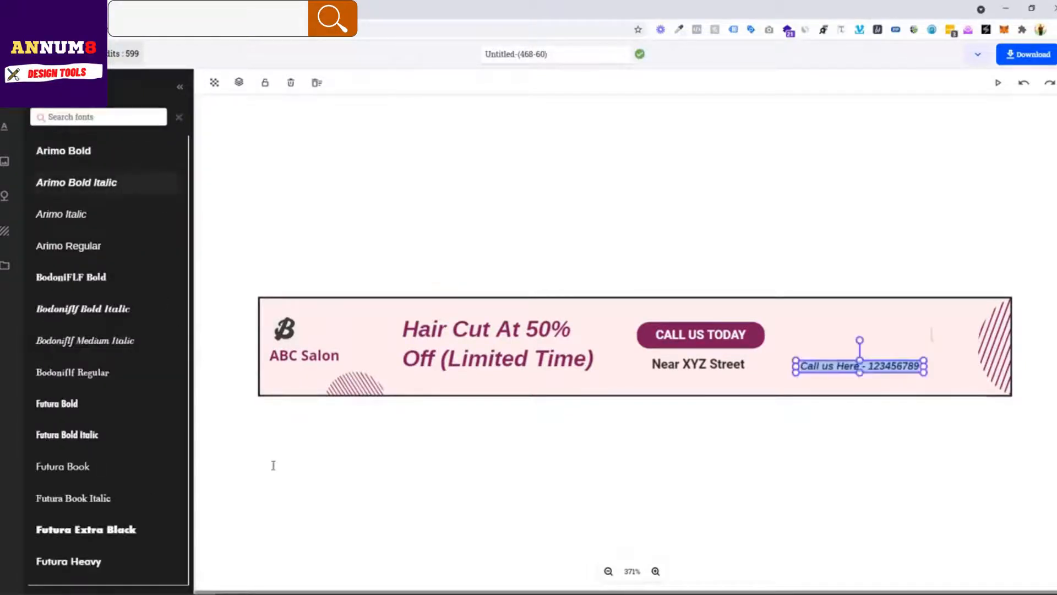
{"action": "left_click", "coordinate": [72, 151]}
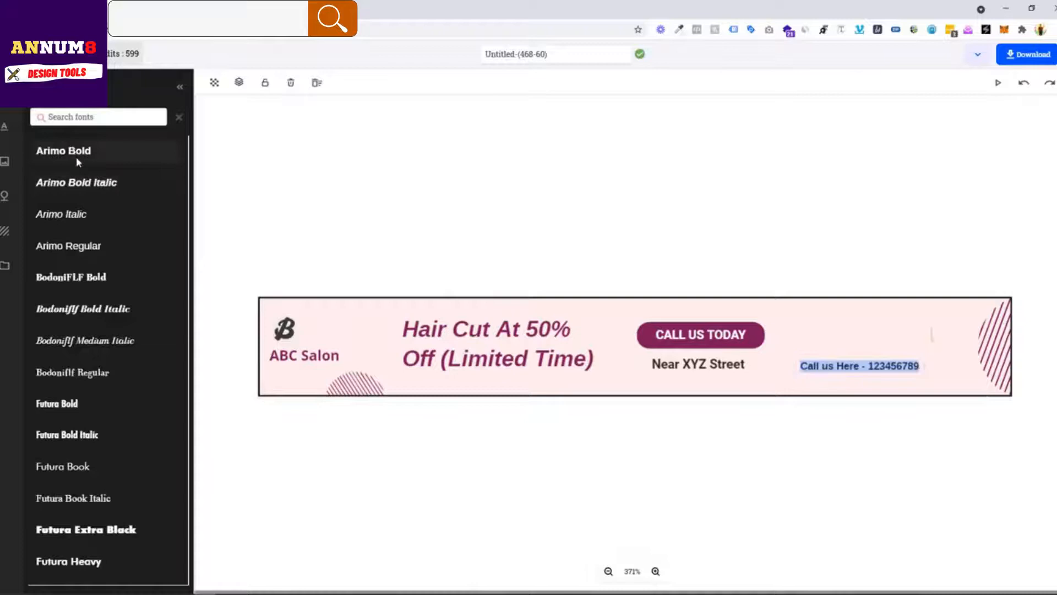
{"action": "left_click", "coordinate": [179, 118]}
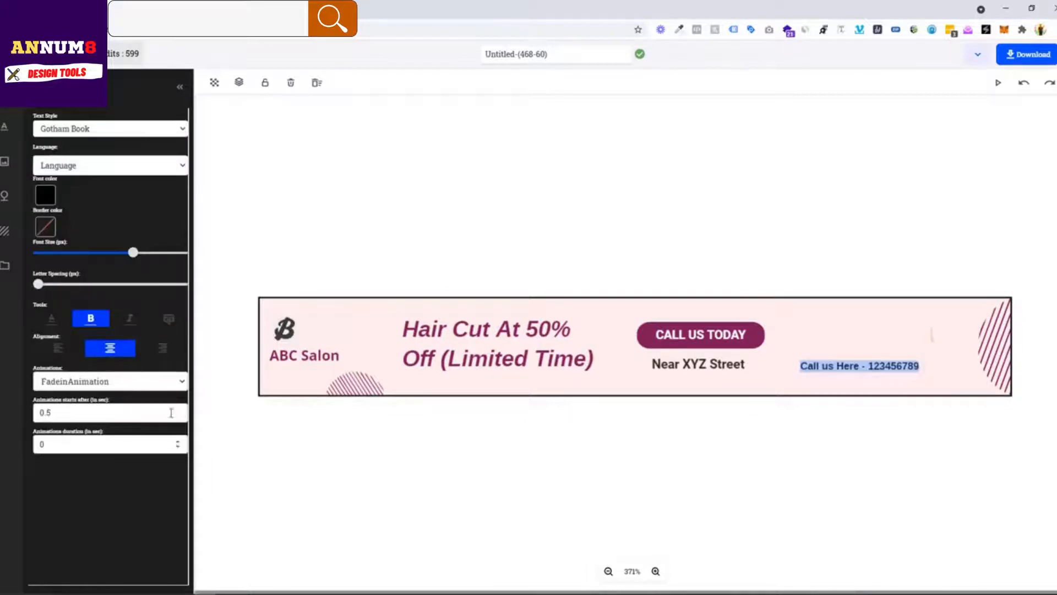
Enlarge the phone line slightly and nudge it closer to the street text
{"action": "left_click_drag", "start_coordinate": [134, 258], "coordinate": [139, 259]}
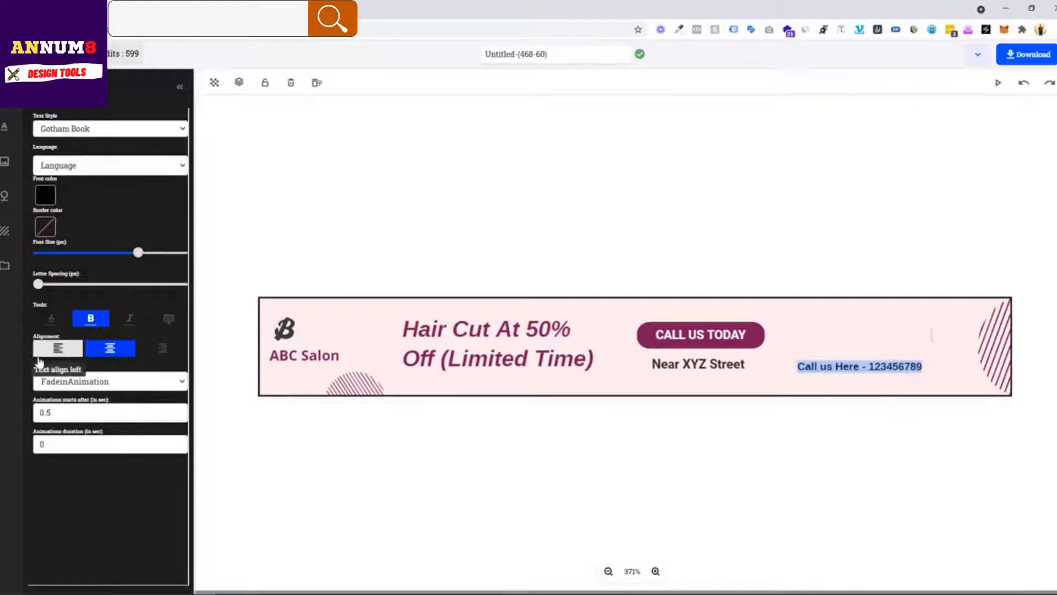
{"action": "left_click", "coordinate": [128, 170]}
{"action": "left_click", "coordinate": [128, 170]}
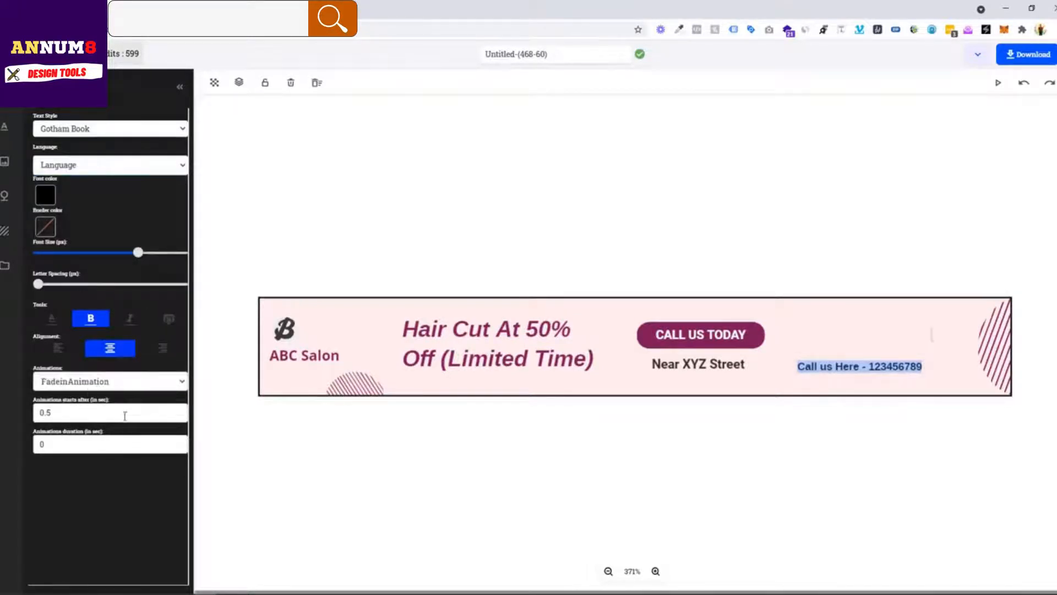
{"action": "left_click", "coordinate": [457, 517]}
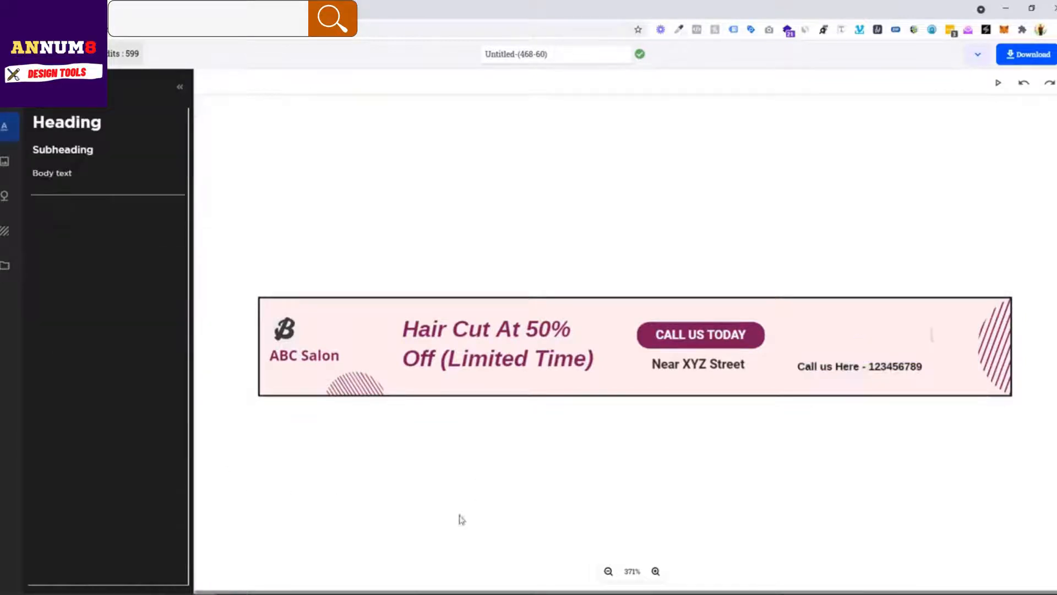
{"action": "left_click", "coordinate": [835, 368]}
{"action": "left_click_drag", "start_coordinate": [835, 368], "coordinate": [828, 369]}
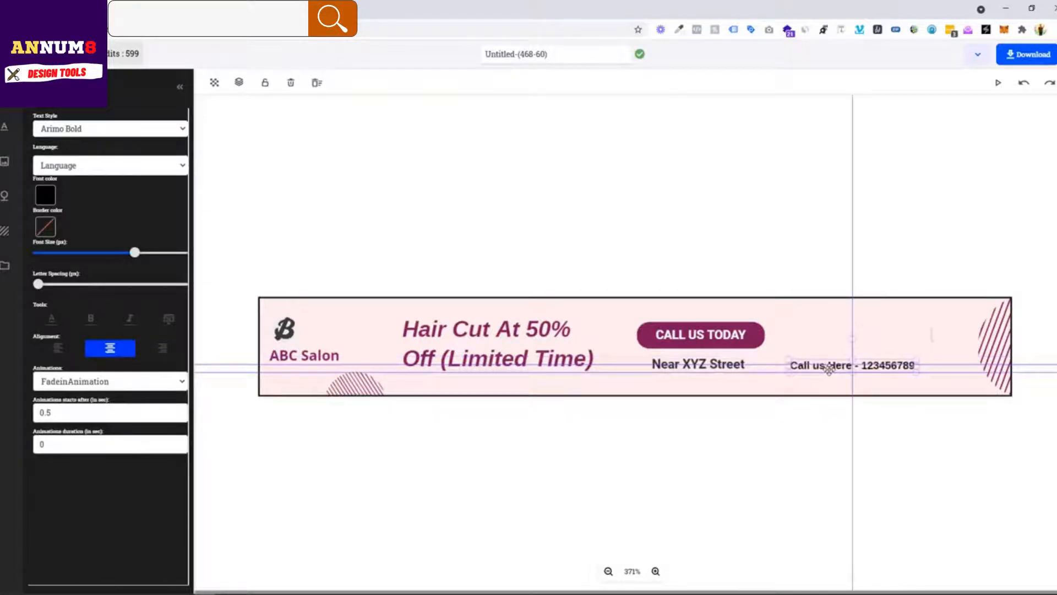
{"action": "left_click", "coordinate": [814, 518]}
Browse the stock images and the PNG and vector objects for a picture that suits the salon banner
{"action": "left_click", "coordinate": [4, 100]}
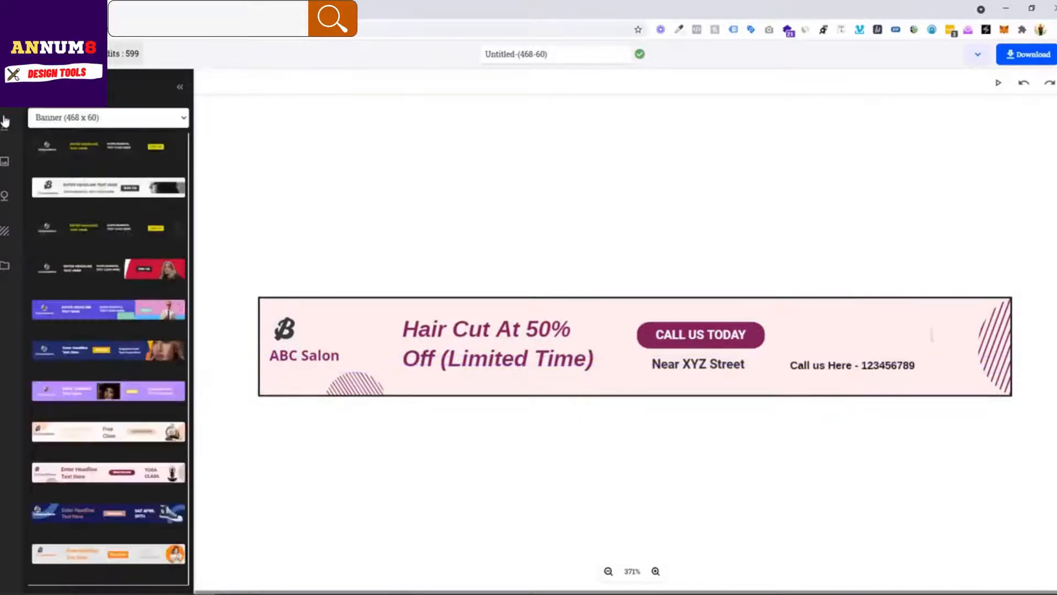
{"action": "left_click", "coordinate": [5, 166]}
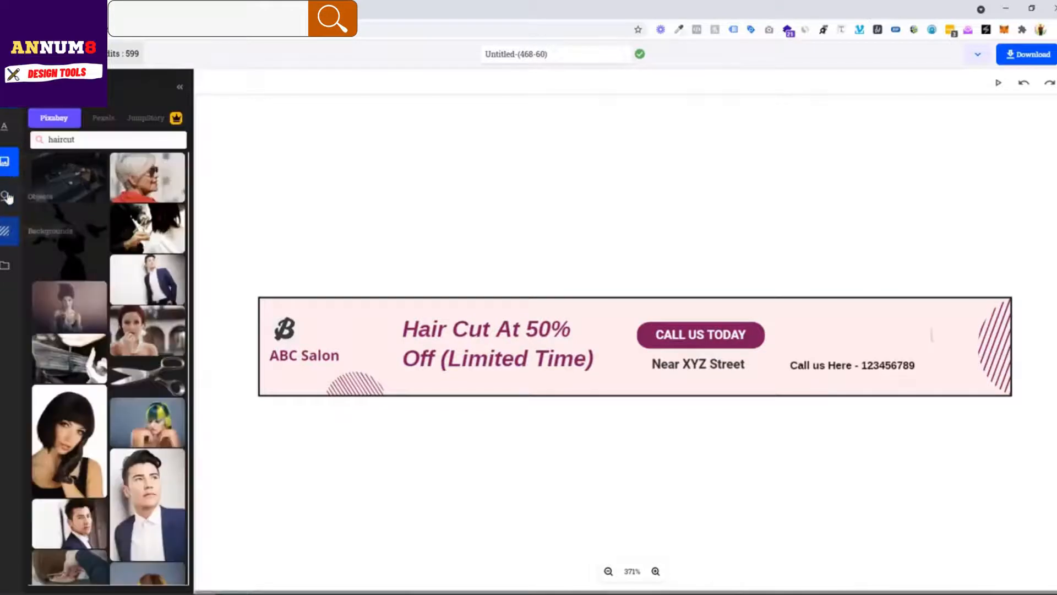
{"action": "left_click", "coordinate": [6, 196]}
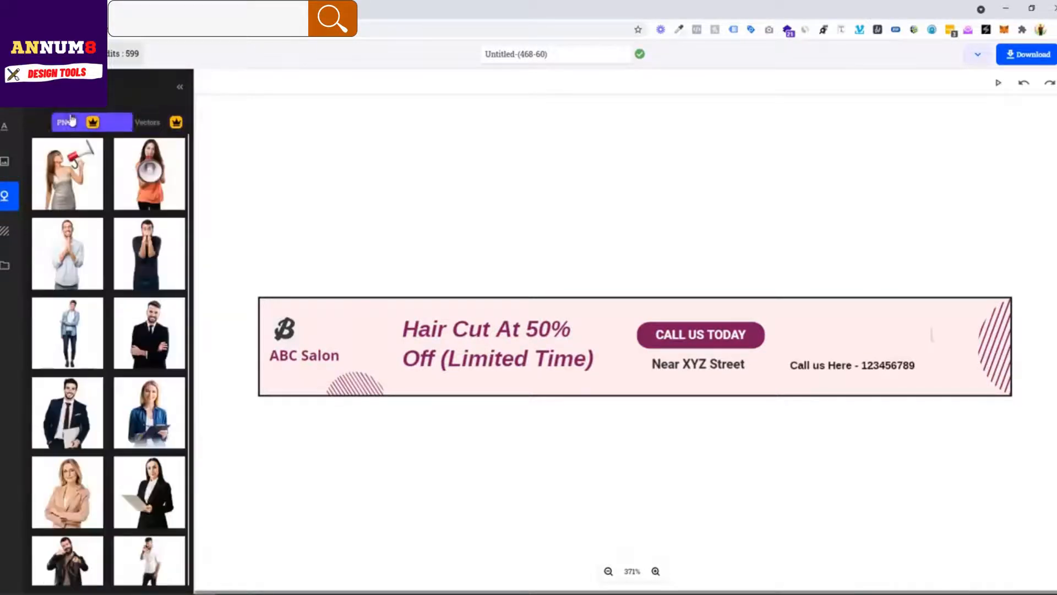
{"action": "scroll", "coordinate": [67, 330], "scroll_direction": "down", "scroll_amount": 5}
{"action": "left_click", "coordinate": [147, 122]}
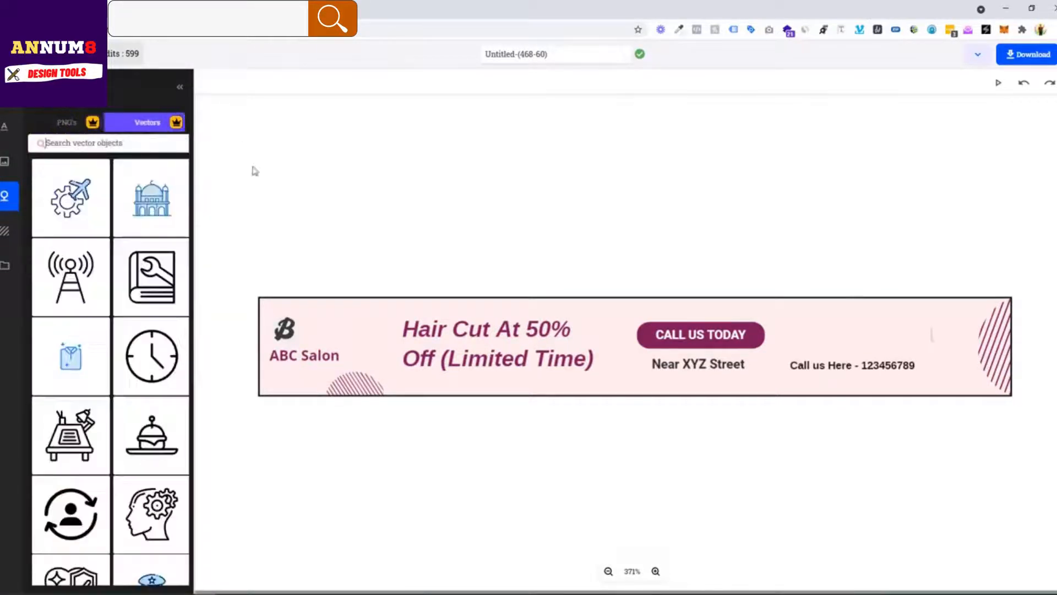
{"action": "left_click", "coordinate": [70, 123]}
Search Pixabay for "haircut" and add the photo of the man with crossed arms, scaled down to the banner's height
{"action": "left_click", "coordinate": [5, 161]}
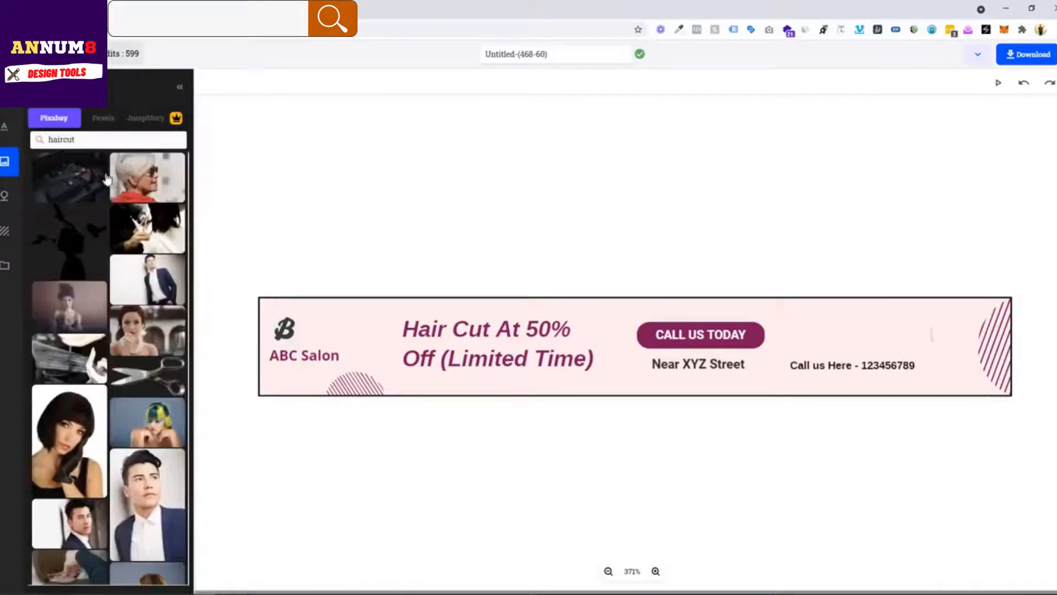
{"action": "left_click", "coordinate": [95, 142]}
{"action": "key", "text": "Return"}
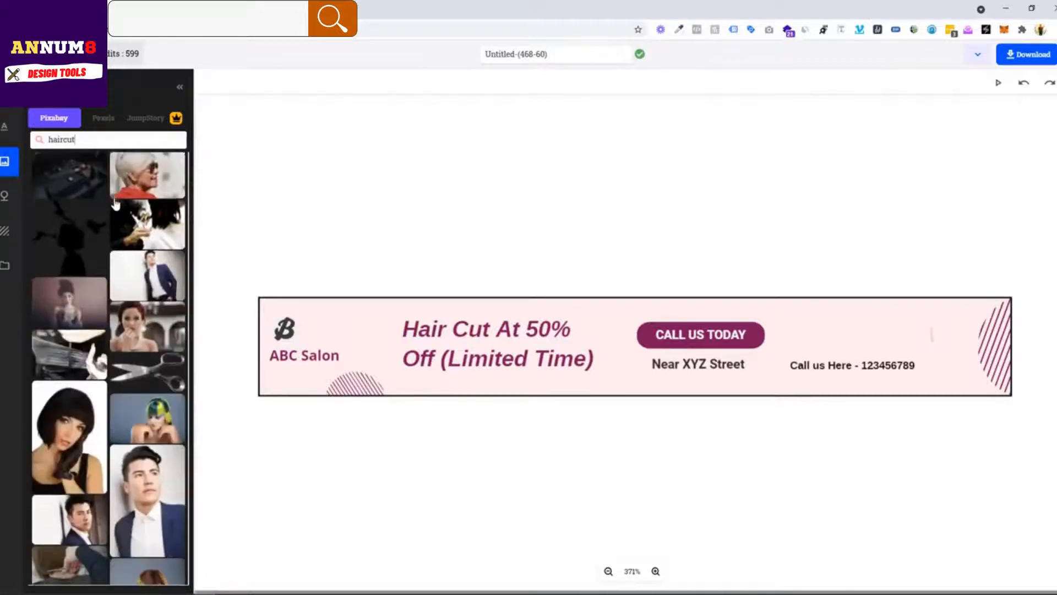
{"action": "scroll", "coordinate": [116, 205], "scroll_direction": "down", "scroll_amount": 5}
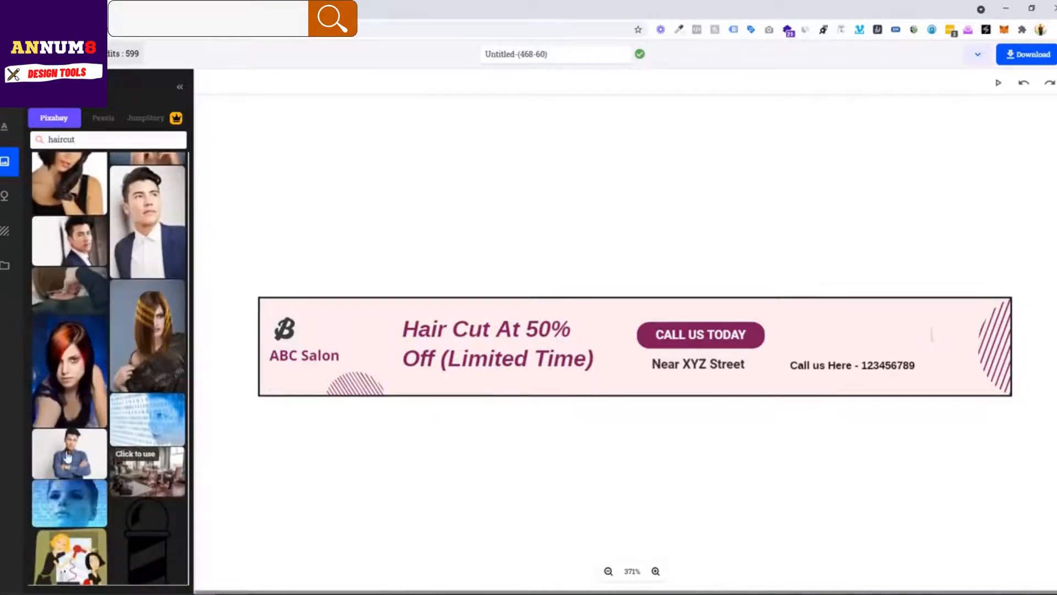
{"action": "left_click", "coordinate": [67, 456]}
{"action": "left_click_drag", "start_coordinate": [681, 381], "coordinate": [882, 394]}
{"action": "left_click_drag", "start_coordinate": [1000, 468], "coordinate": [894, 363]}
Remove the background from the man's photo and move him beside the striped shape at the banner's right end
{"action": "left_click", "coordinate": [245, 81]}
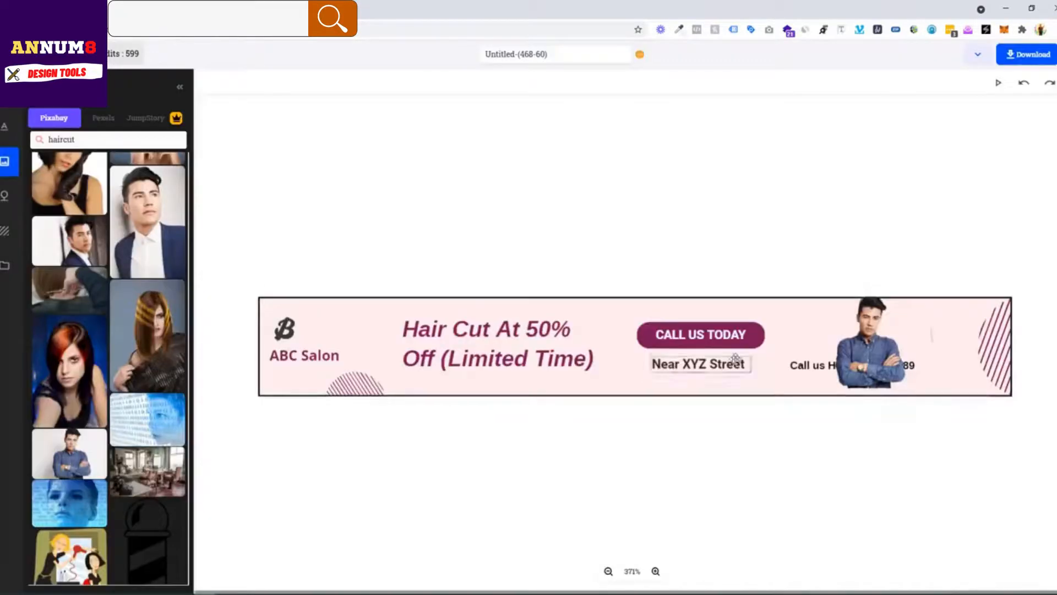
{"action": "left_click", "coordinate": [876, 344]}
{"action": "left_click_drag", "start_coordinate": [876, 344], "coordinate": [927, 340]}
Move the phone line beneath the street text and raise the call-to-action button slightly
{"action": "left_click_drag", "start_coordinate": [812, 363], "coordinate": [671, 382]}
{"action": "left_click", "coordinate": [710, 333]}
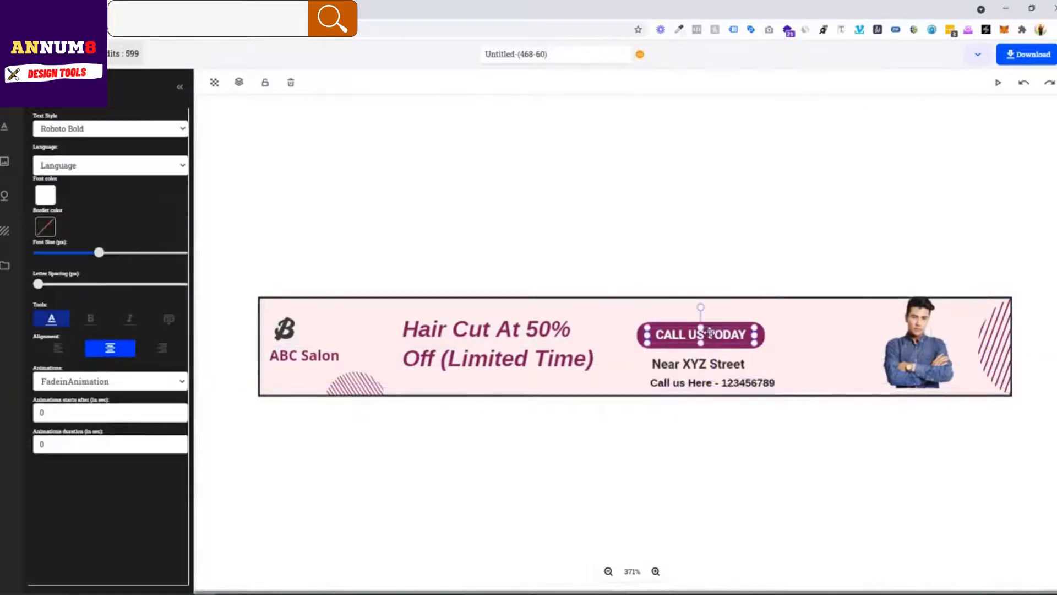
{"action": "left_click_drag", "start_coordinate": [709, 332], "coordinate": [755, 342]}
{"action": "left_click", "coordinate": [720, 342]}
Tighten the street and phone lines beneath the call-to-action button and move the man's cutout left, next to the text
{"action": "left_click_drag", "start_coordinate": [730, 361], "coordinate": [730, 353]}
{"action": "left_click_drag", "start_coordinate": [730, 383], "coordinate": [717, 377]}
{"action": "left_click_drag", "start_coordinate": [921, 351], "coordinate": [840, 357]}
{"action": "left_click", "coordinate": [851, 441]}
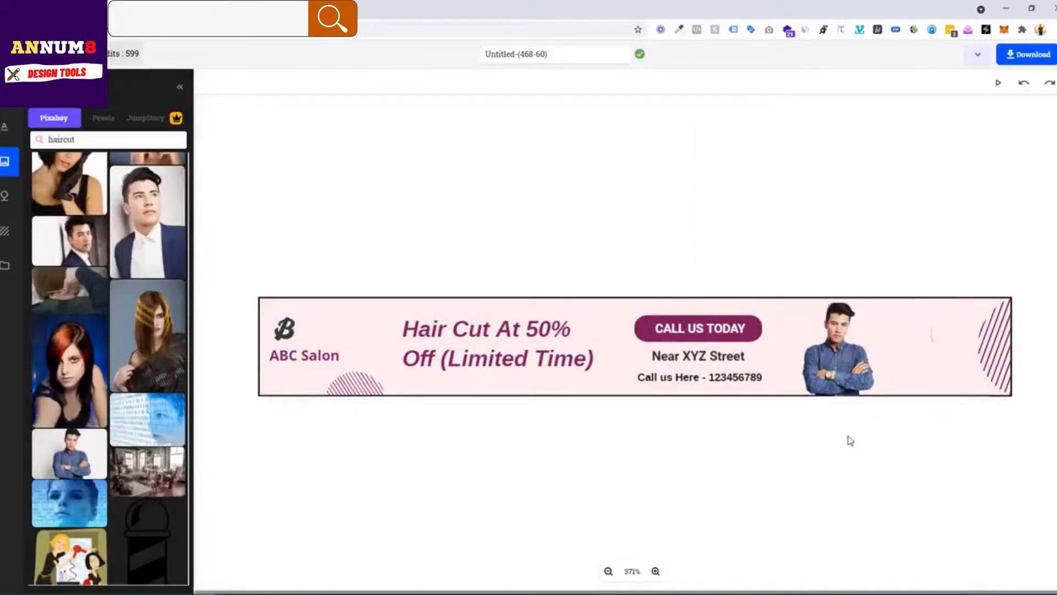
Check the headline's animation settings and preview the banner's animation
{"action": "left_click", "coordinate": [500, 345]}
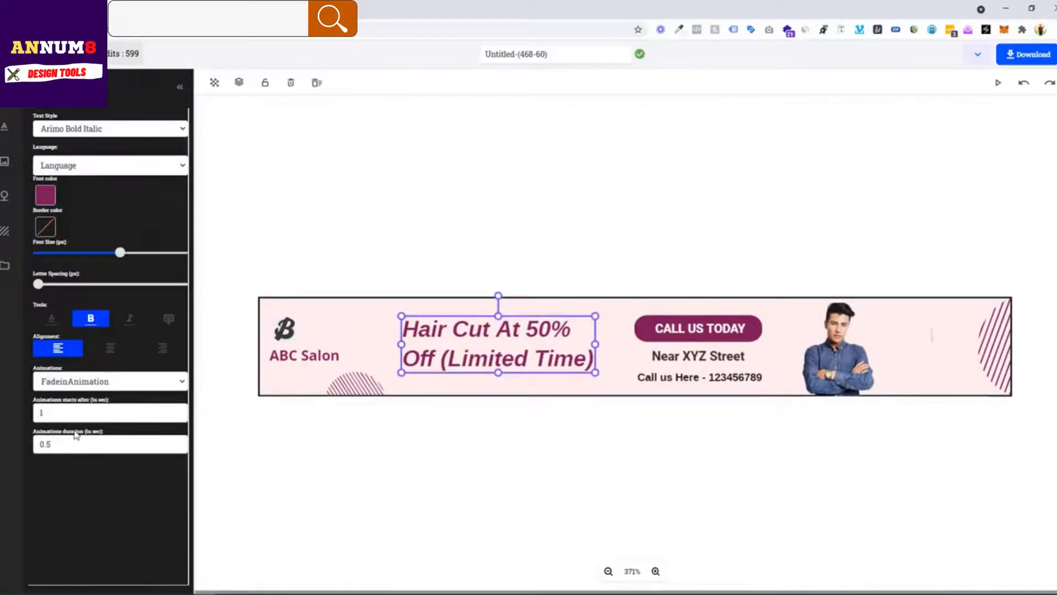
{"action": "left_click", "coordinate": [351, 483]}
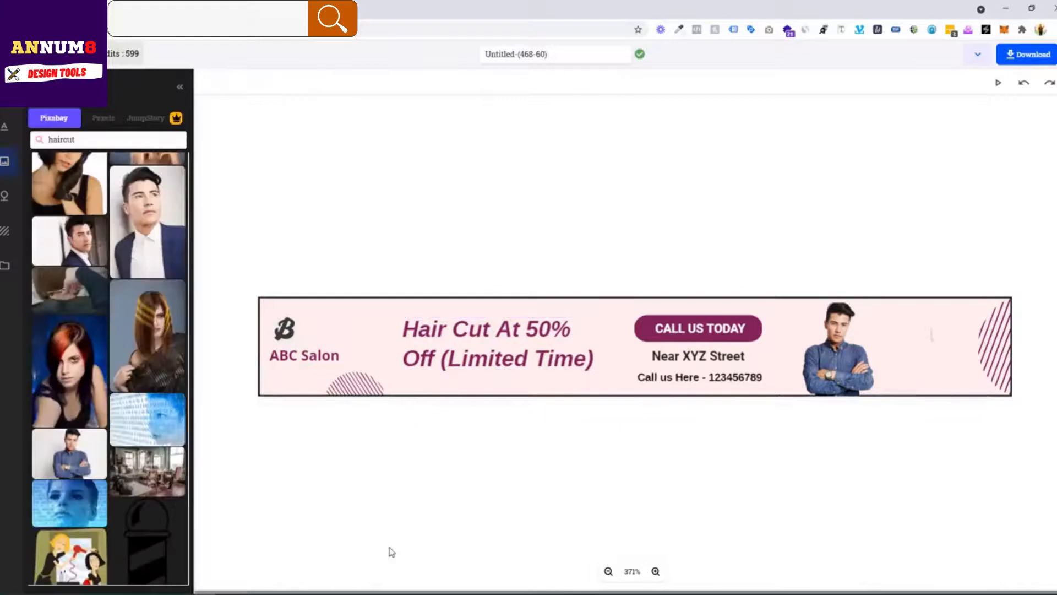
{"action": "left_click", "coordinate": [1000, 84]}
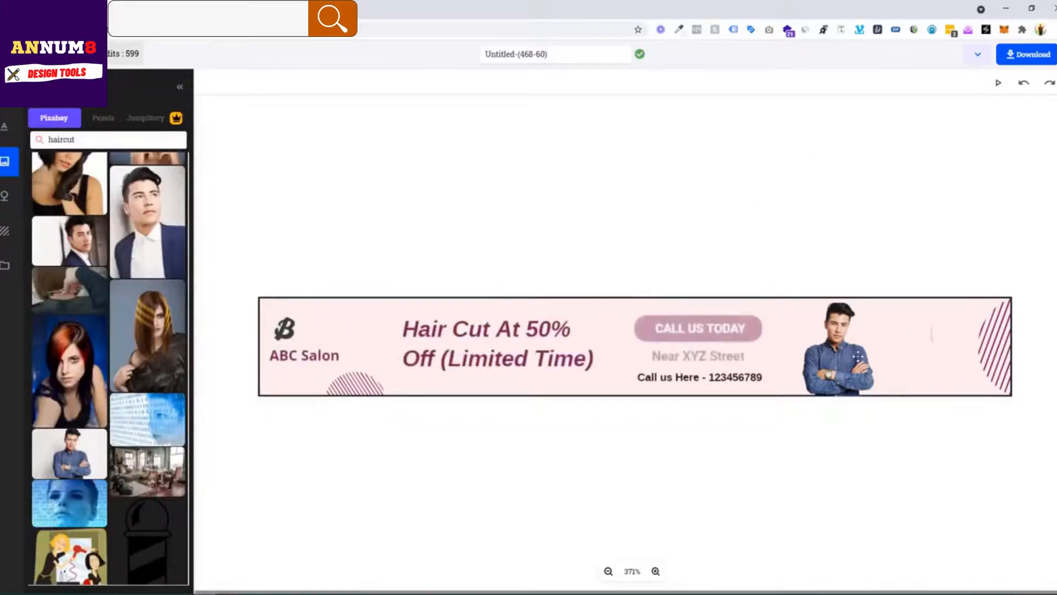
Set the man's image to BottomToTopAnimation starting after 0.3 seconds and preview the banner
{"action": "left_click", "coordinate": [834, 350]}
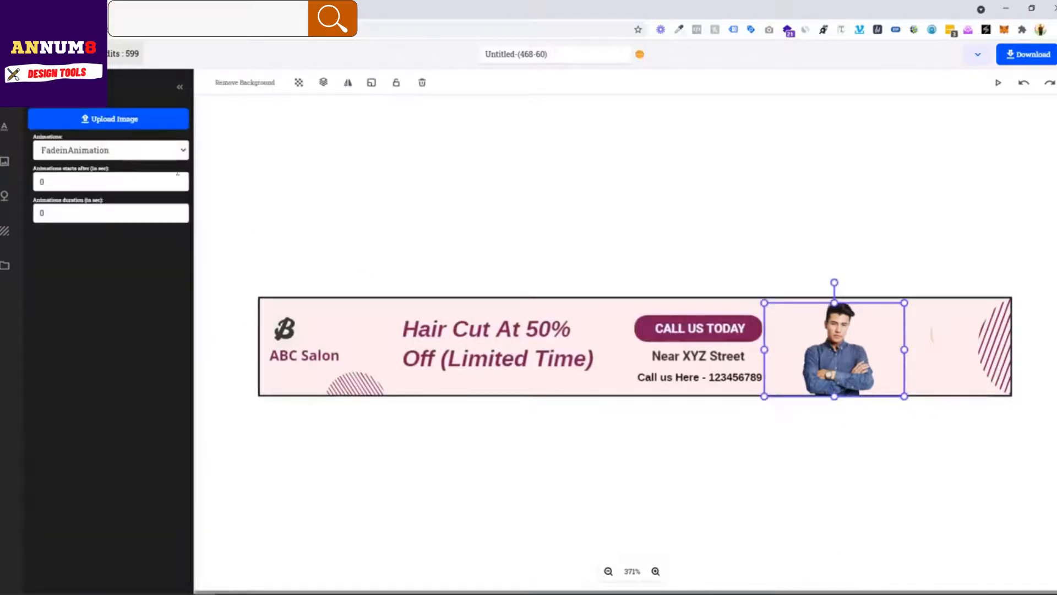
{"action": "left_click", "coordinate": [137, 150]}
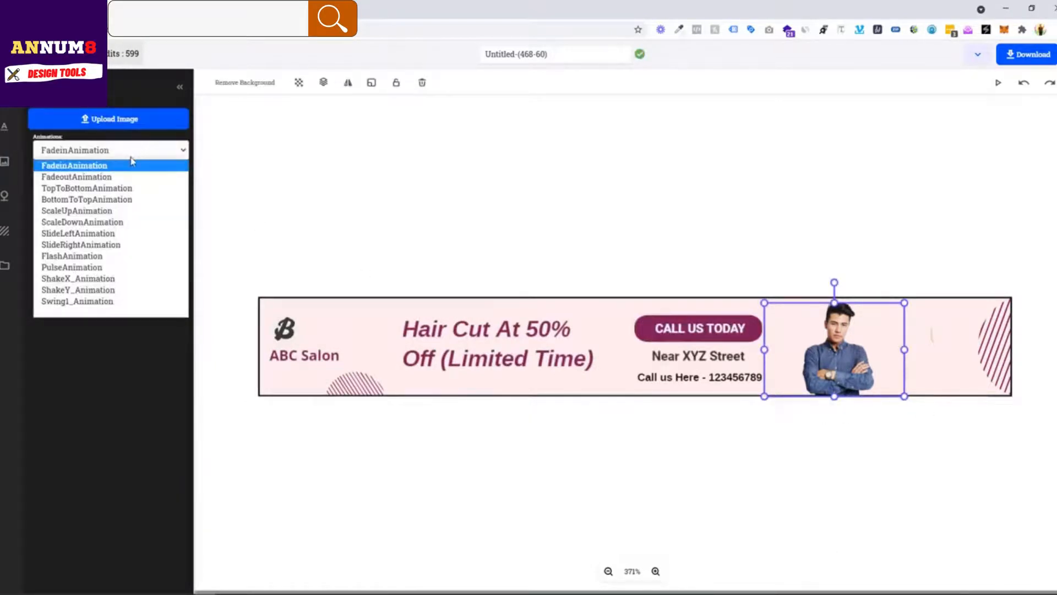
{"action": "left_click", "coordinate": [122, 199]}
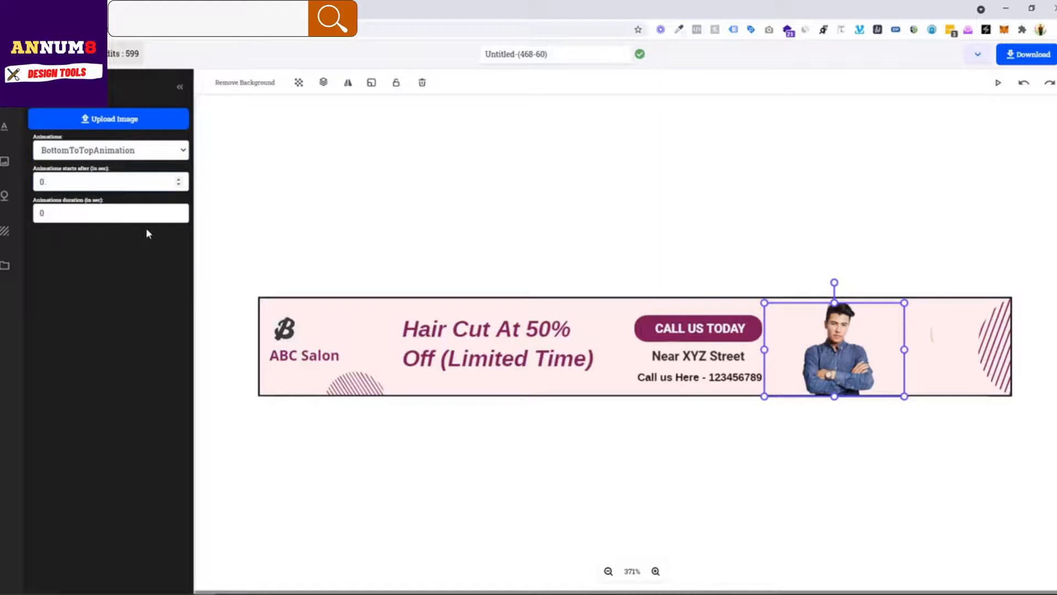
{"action": "type", "text": ".3"}
{"action": "left_click", "coordinate": [1000, 82]}
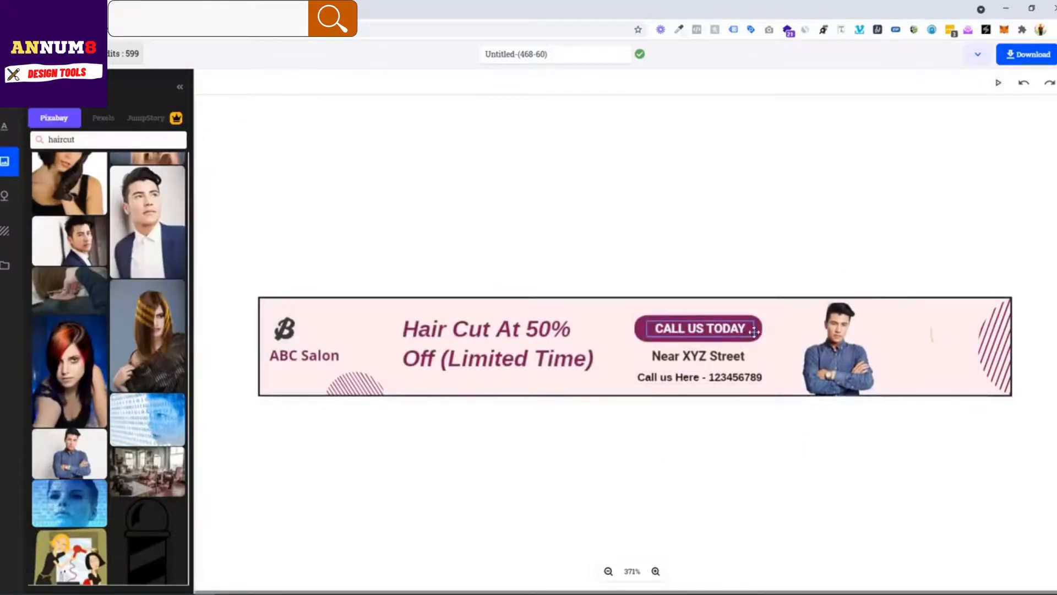
Set the call-to-action button shape's fade-in to start after 0.6 seconds with a duration of 0.2 seconds
{"action": "left_click", "coordinate": [734, 329]}
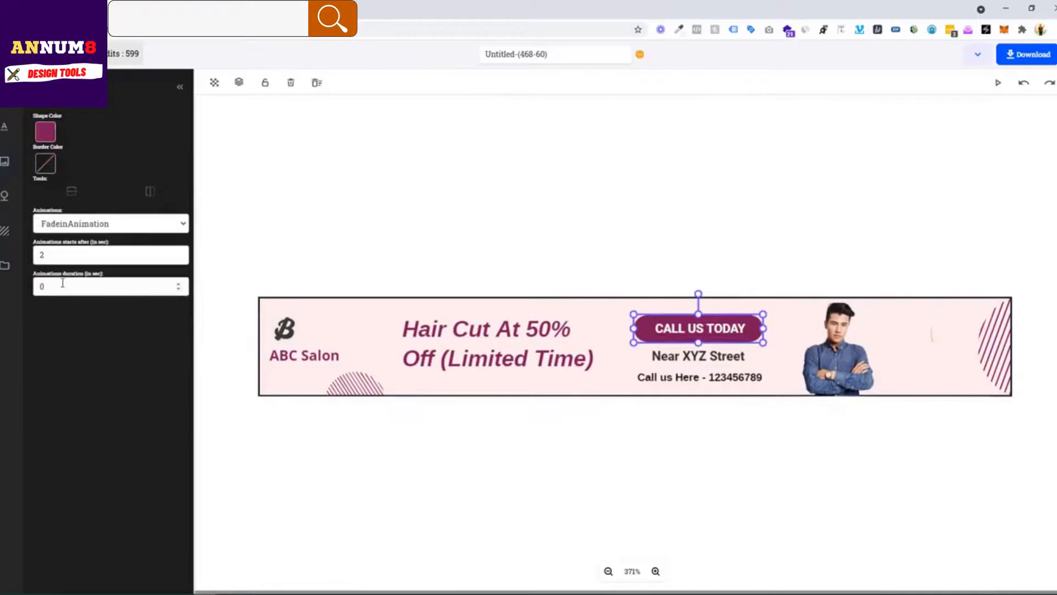
{"action": "left_click", "coordinate": [51, 258]}
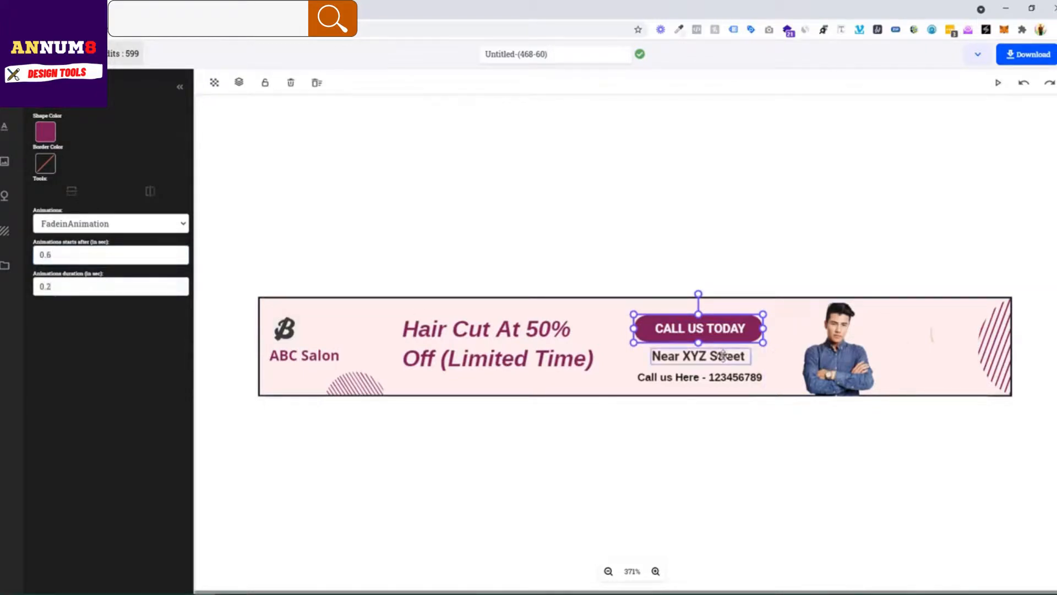
Set the street line's fade-in to start after 0.5 seconds and the phone line's after 0.6 seconds, previewing the result
{"action": "left_click", "coordinate": [699, 357]}
{"action": "left_click", "coordinate": [68, 414]}
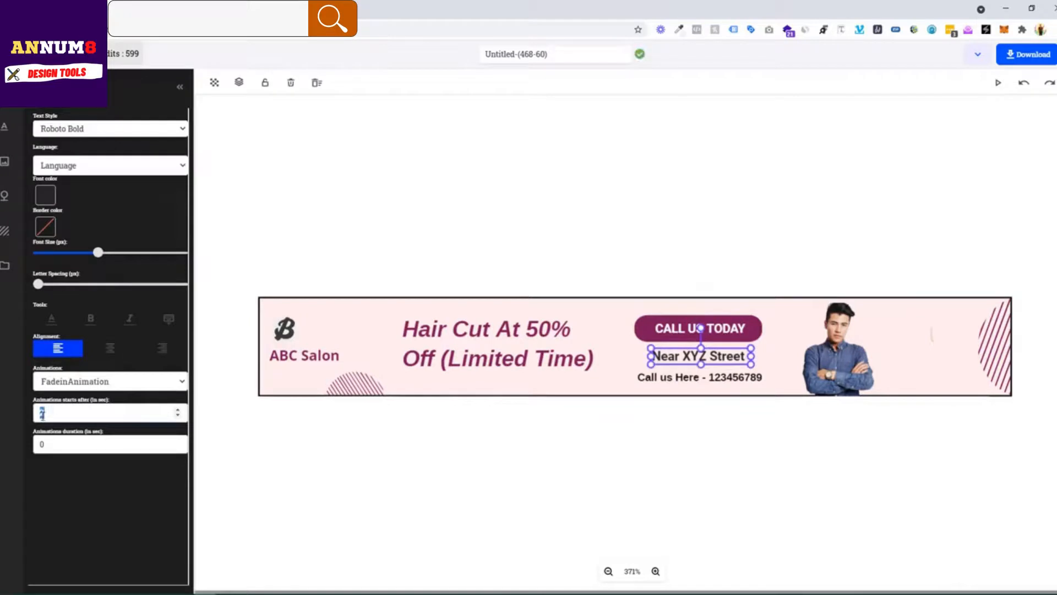
{"action": "type", "text": ".5"}
{"action": "left_click", "coordinate": [686, 379]}
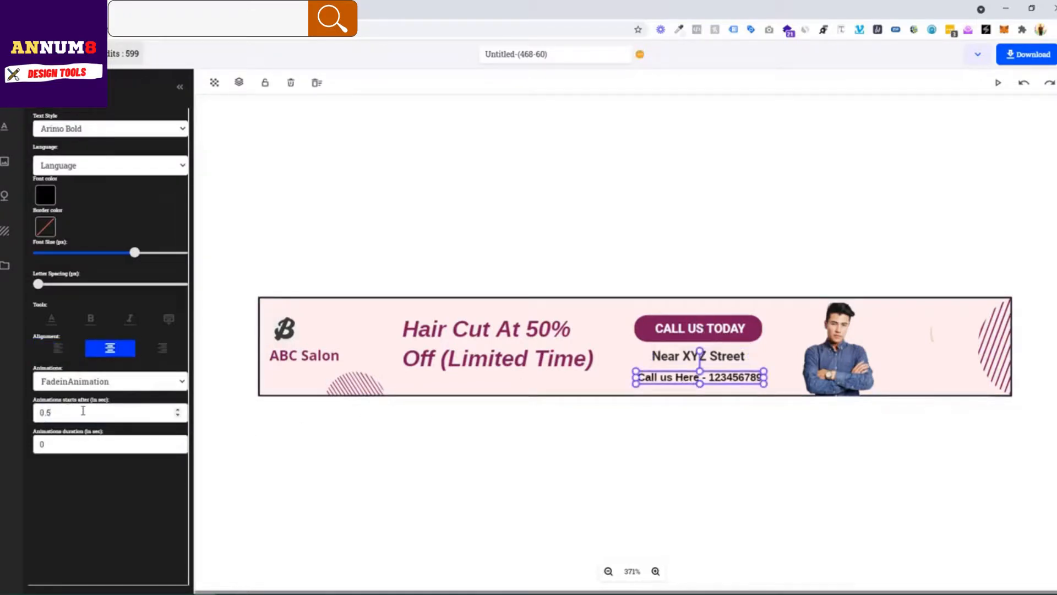
{"action": "left_click_drag", "start_coordinate": [52, 413], "coordinate": [47, 414]}
{"action": "type", "text": "6"}
{"action": "left_click", "coordinate": [33, 530]}
{"action": "left_click", "coordinate": [999, 82]}
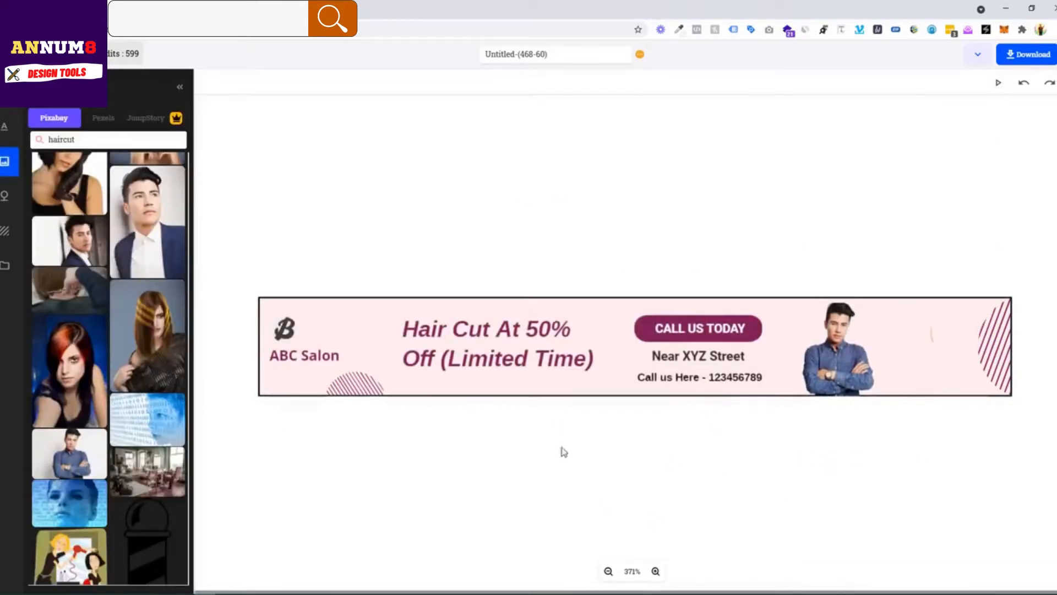
Set the street line's fade-in to start after 0.7 seconds and the phone line's after 0.8 seconds
{"action": "left_click", "coordinate": [697, 357]}
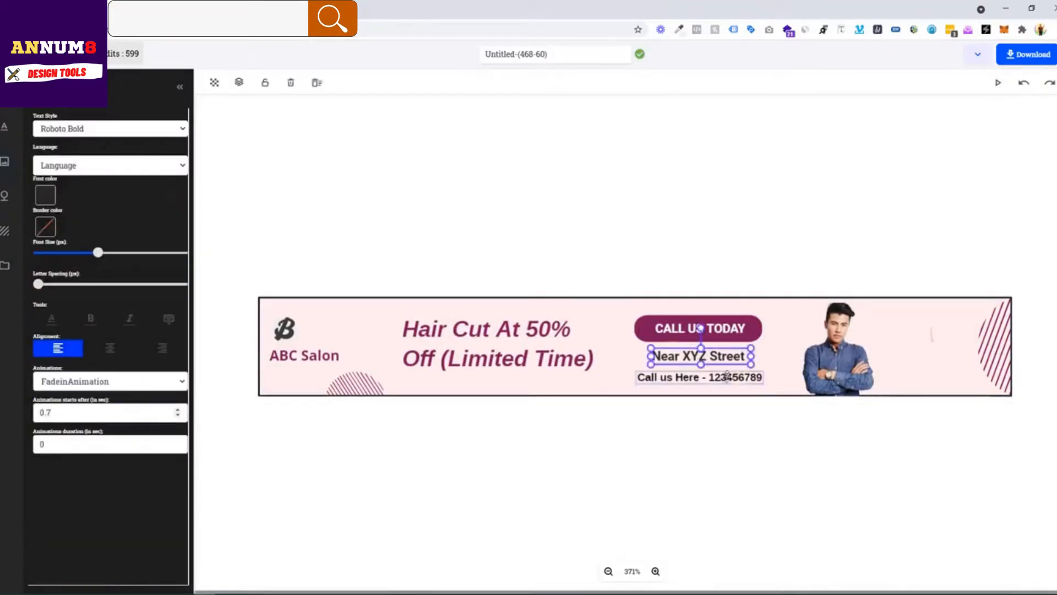
{"action": "left_click", "coordinate": [698, 377]}
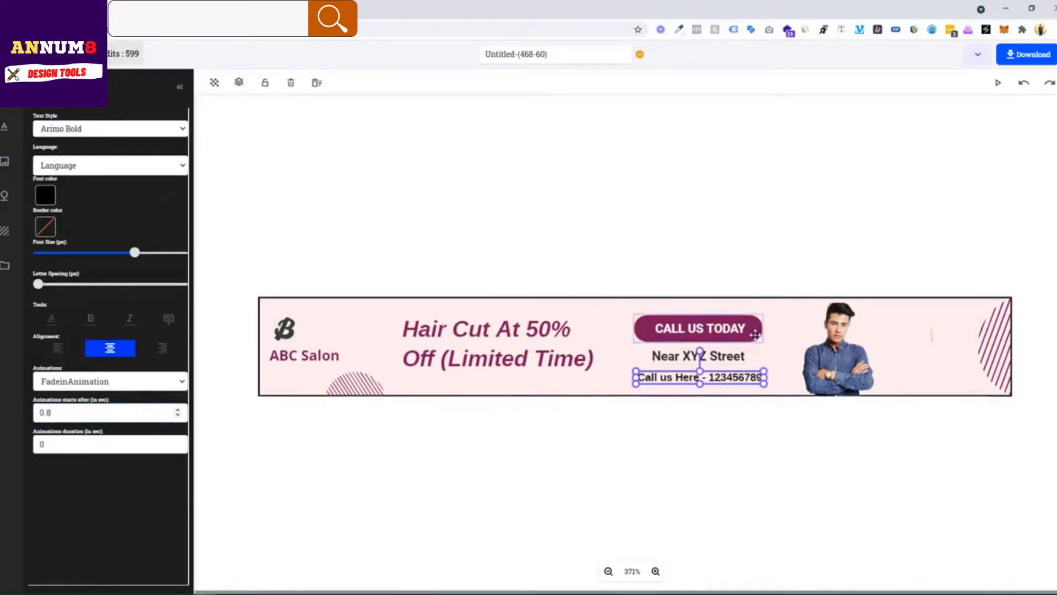
{"action": "left_click", "coordinate": [737, 361]}
{"action": "left_click", "coordinate": [744, 376]}
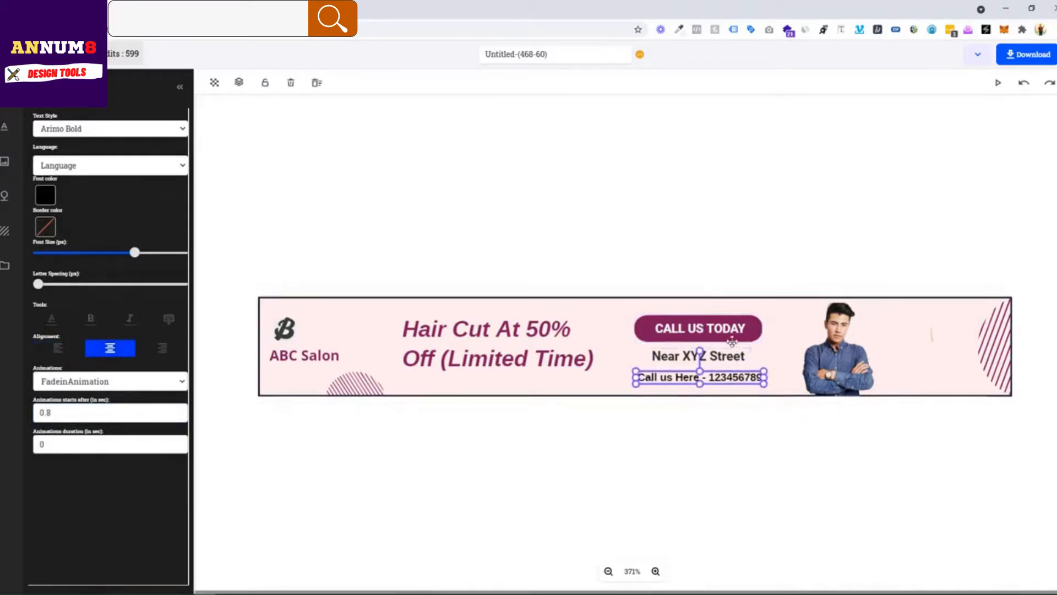
Set the "CALL US TODAY" text's fade-in to start after 0.6 seconds and preview the banner
{"action": "left_click", "coordinate": [732, 339]}
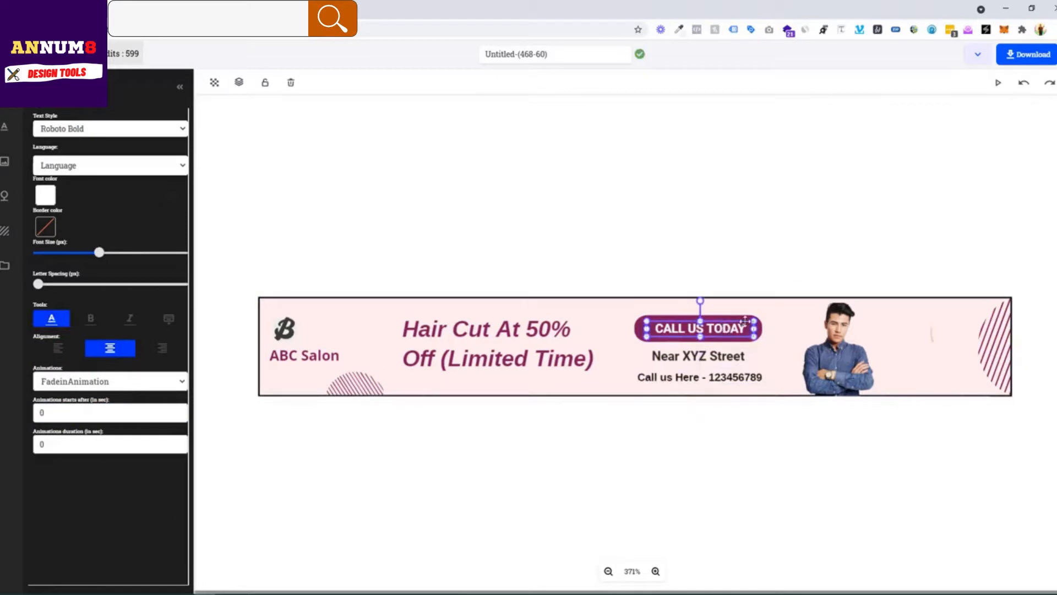
{"action": "left_click", "coordinate": [745, 321]}
{"action": "left_click", "coordinate": [683, 328]}
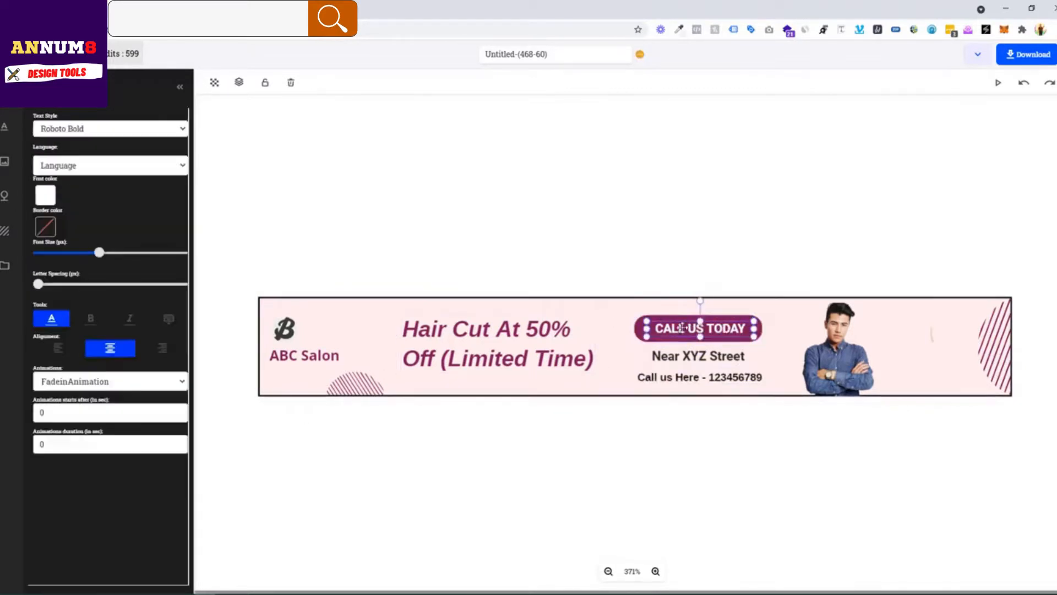
{"action": "type", "text": ".6"}
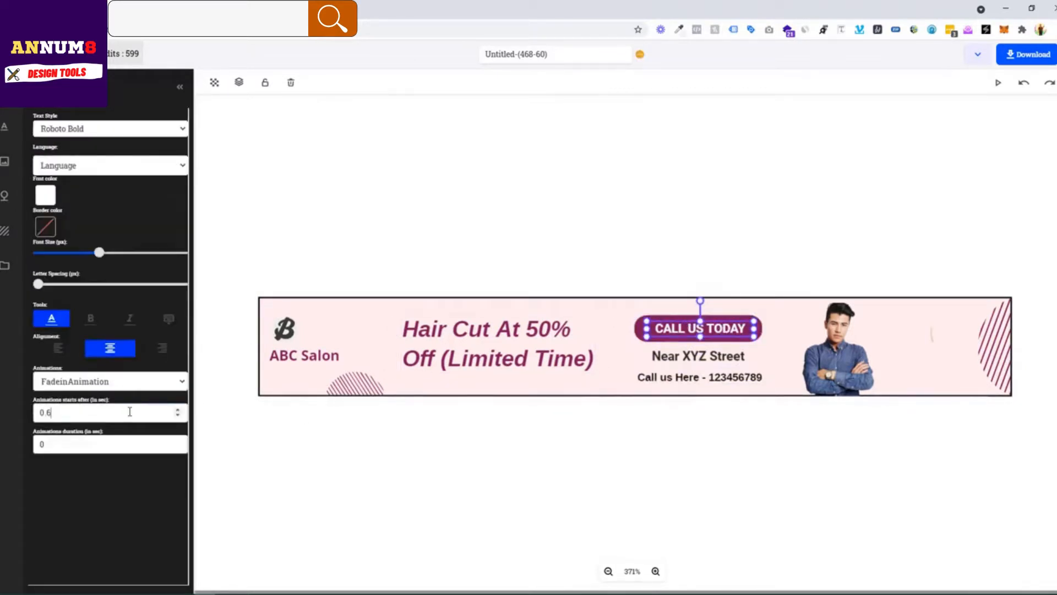
{"action": "left_click", "coordinate": [504, 460]}
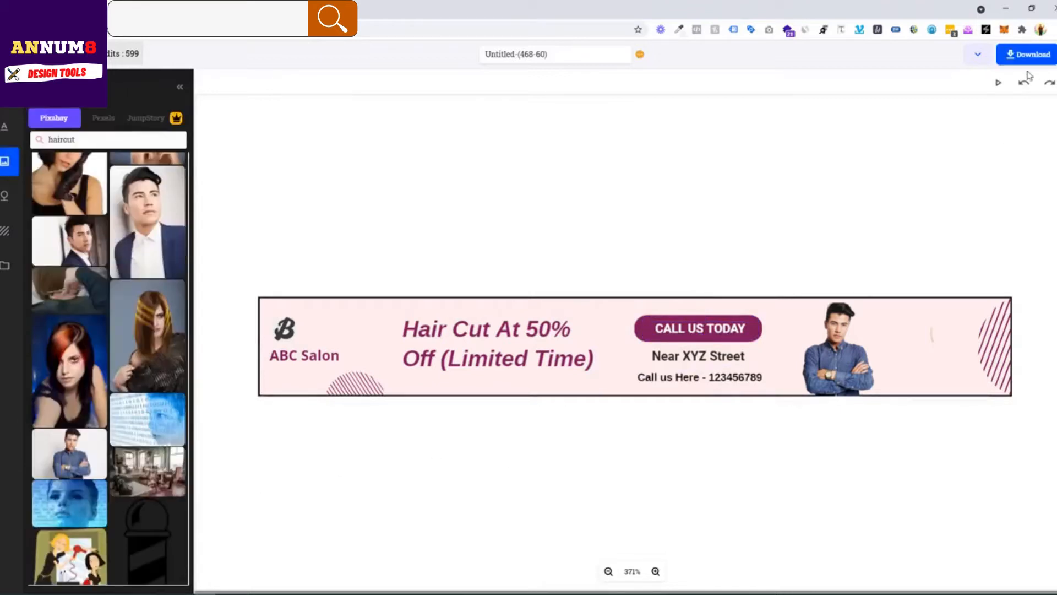
{"action": "left_click", "coordinate": [997, 83]}
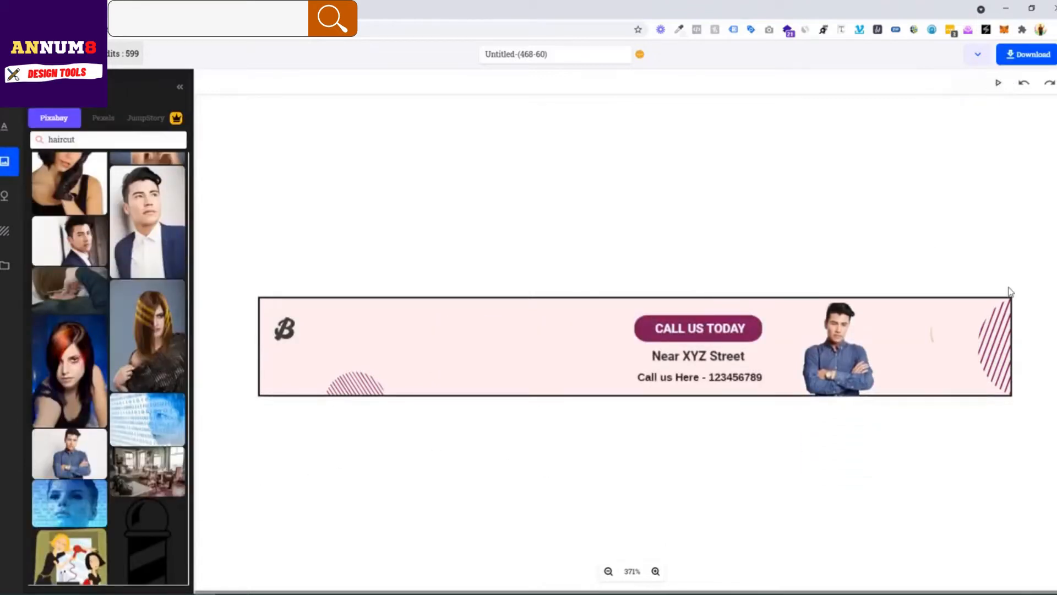
Check the animation settings of the headline, logo and salon name, and replay the banner's animation
{"action": "left_click", "coordinate": [513, 359]}
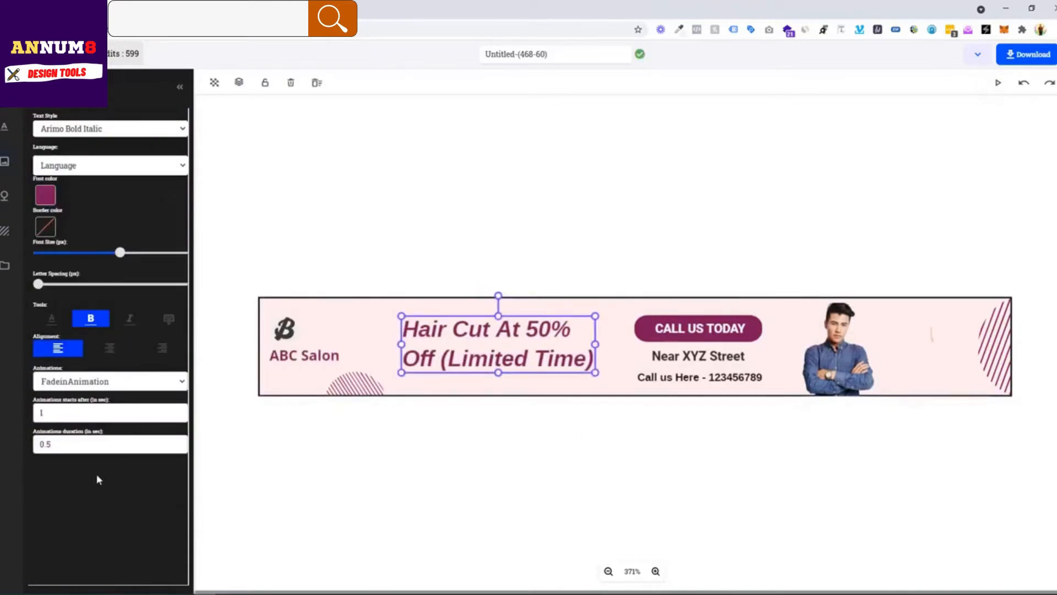
{"action": "left_click", "coordinate": [278, 447]}
{"action": "left_click", "coordinate": [290, 332]}
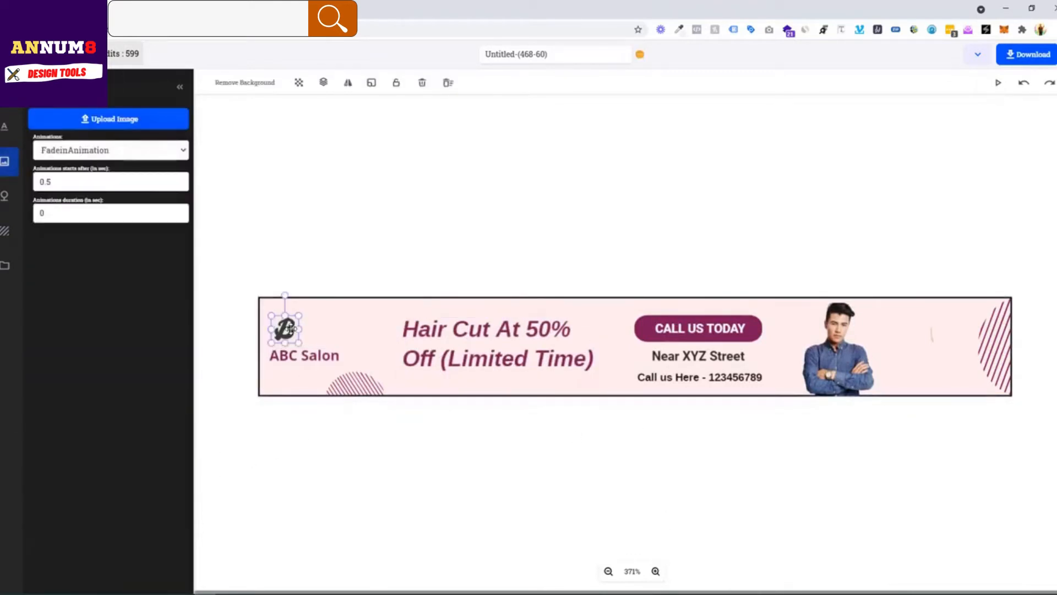
{"action": "left_click", "coordinate": [302, 356]}
{"action": "left_click", "coordinate": [798, 437]}
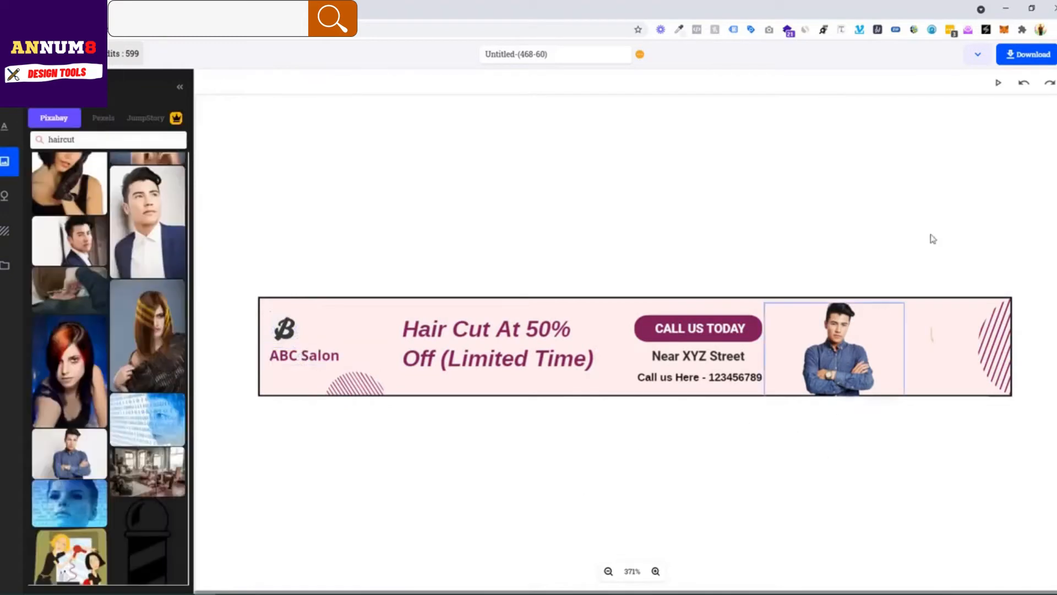
{"action": "left_click", "coordinate": [1005, 83]}
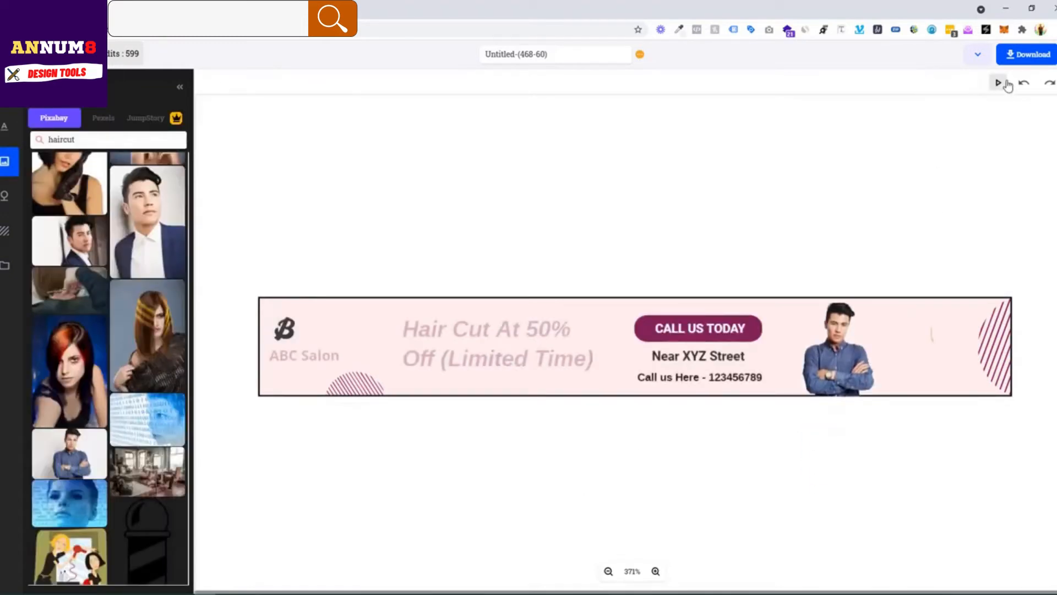
Set the headline's fade-in to start after 0.7 seconds
{"action": "left_click", "coordinate": [496, 341]}
{"action": "double_click", "coordinate": [37, 410]}
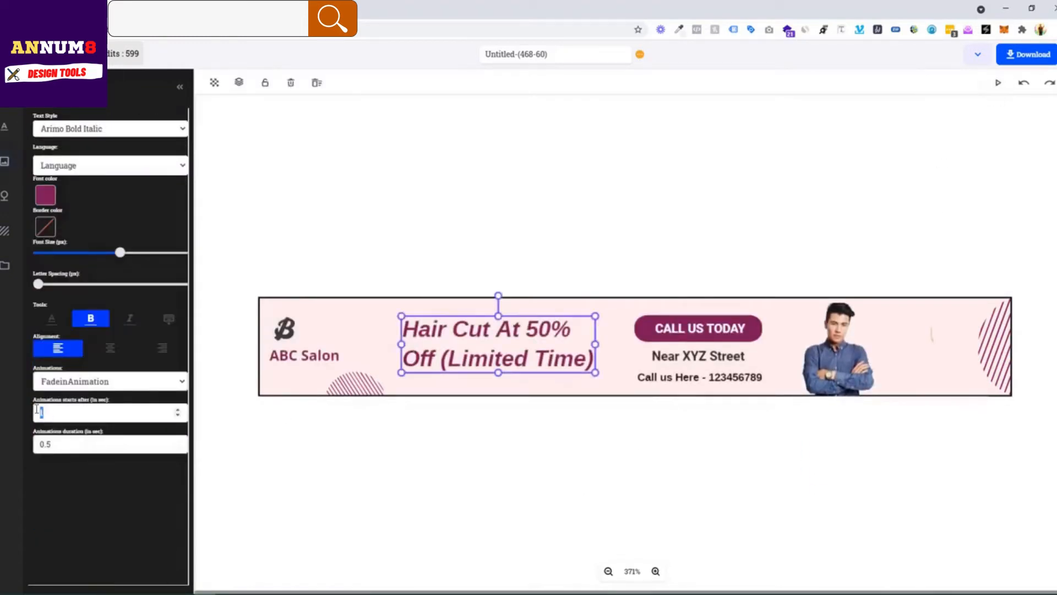
{"action": "type", "text": "0.7"}
{"action": "left_click", "coordinate": [48, 447]}
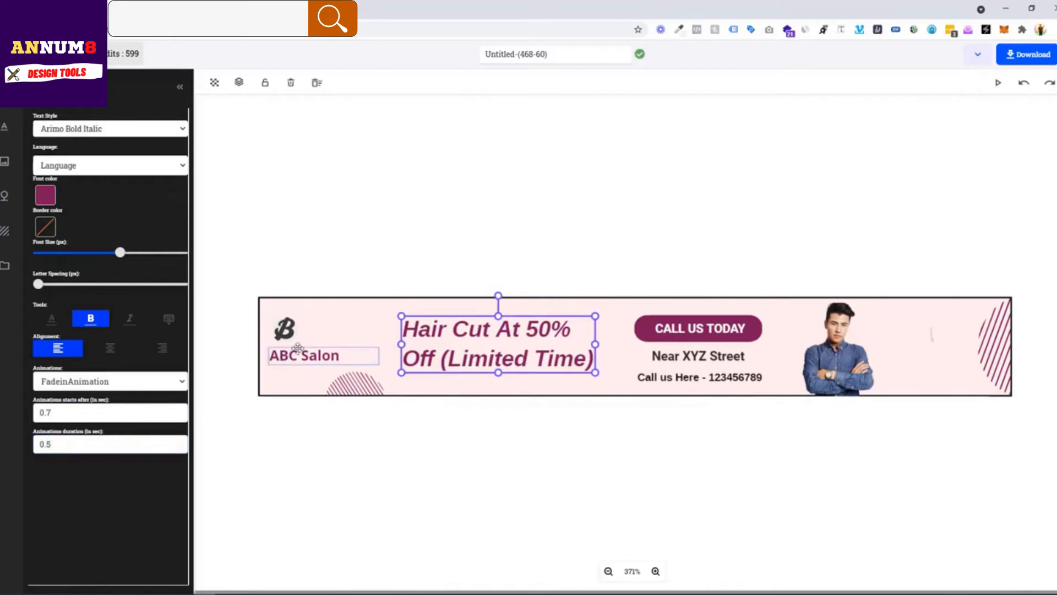
Set the "ABC Salon" text's fade-in to start after 0.8 seconds and the logo's after 0.4 seconds
{"action": "left_click", "coordinate": [297, 352]}
{"action": "double_click", "coordinate": [35, 414]}
{"action": "type", "text": "0."}
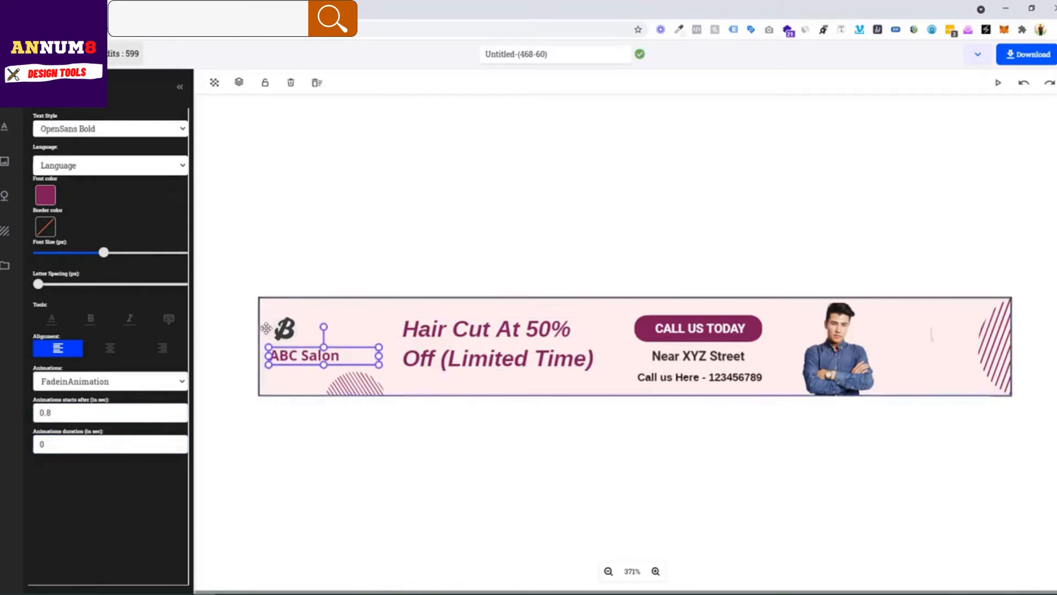
{"action": "left_click", "coordinate": [285, 329]}
{"action": "left_click", "coordinate": [65, 179]}
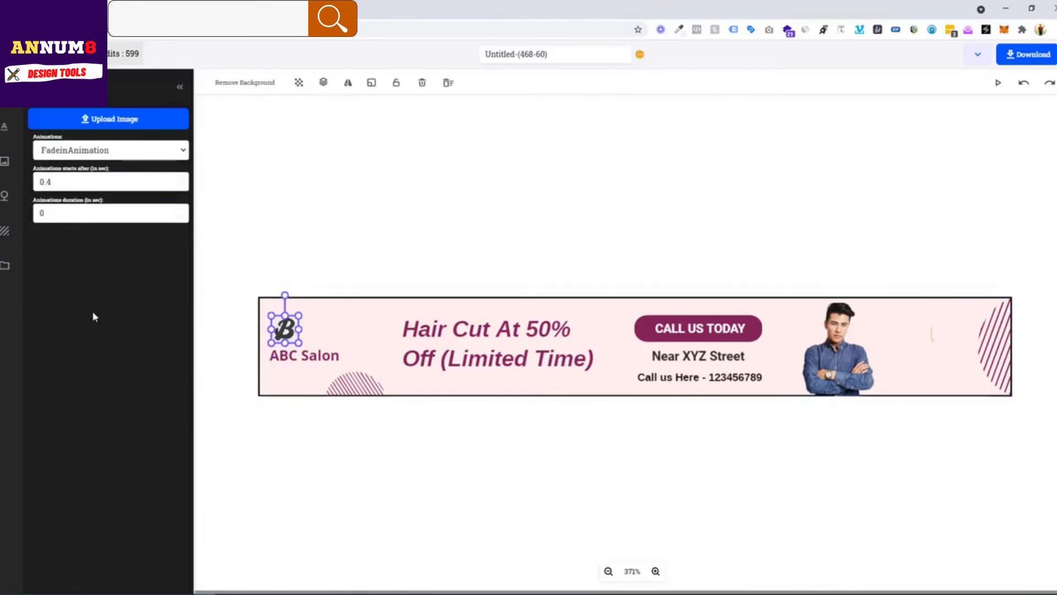
Preview the complete animation and export the banner as a GIF
{"action": "left_click", "coordinate": [999, 83]}
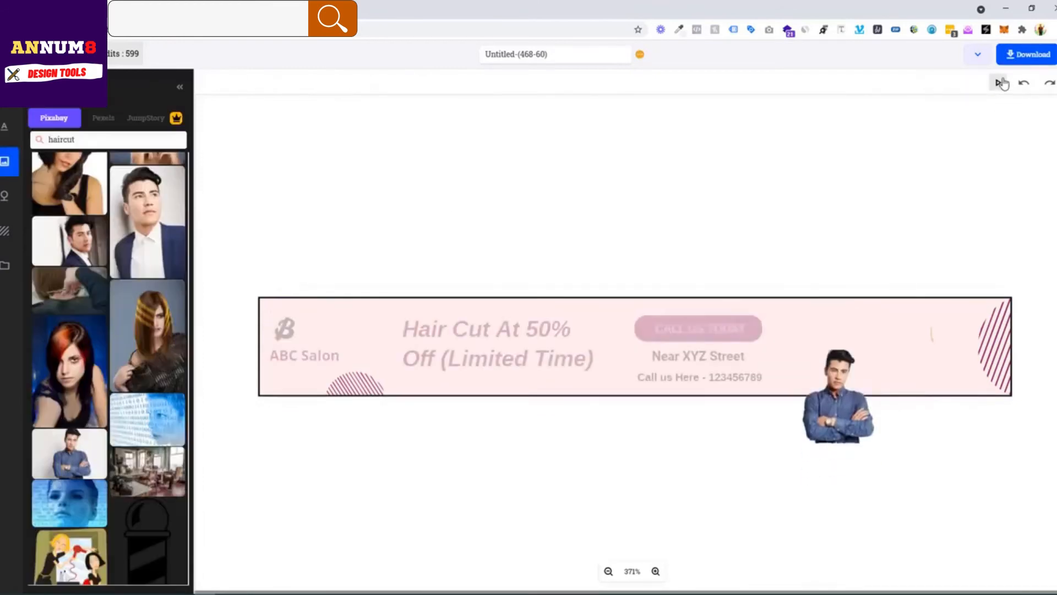
{"action": "left_click", "coordinate": [1024, 61]}
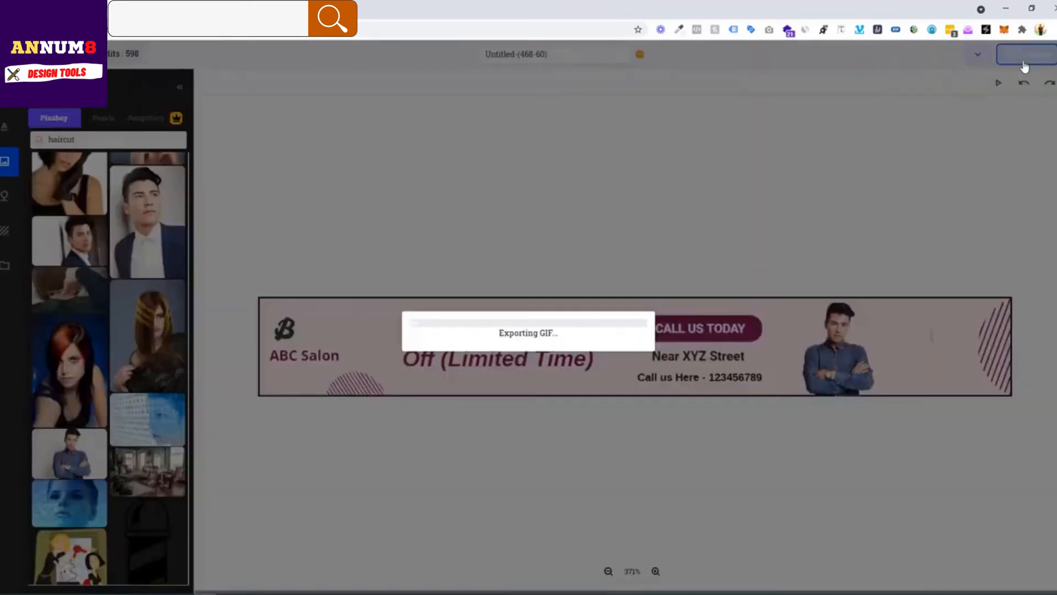